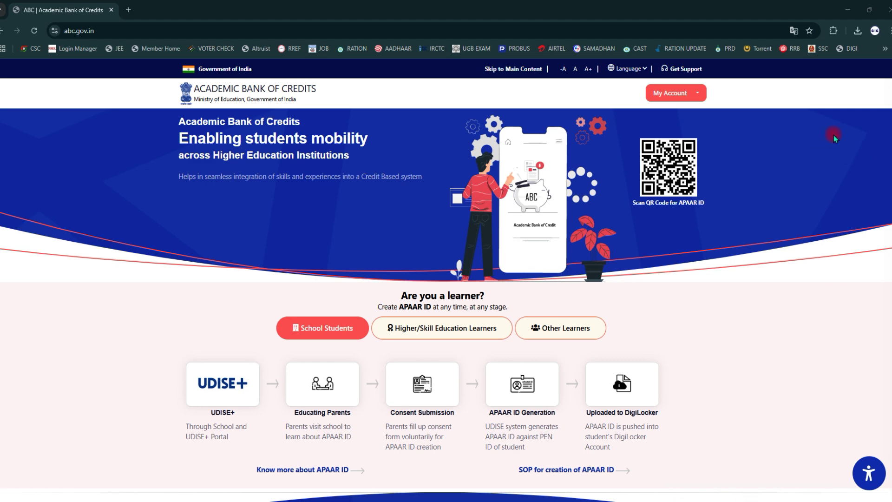
In a new browser tab, search Google for 'ABC ID'.
left_click(128, 9)
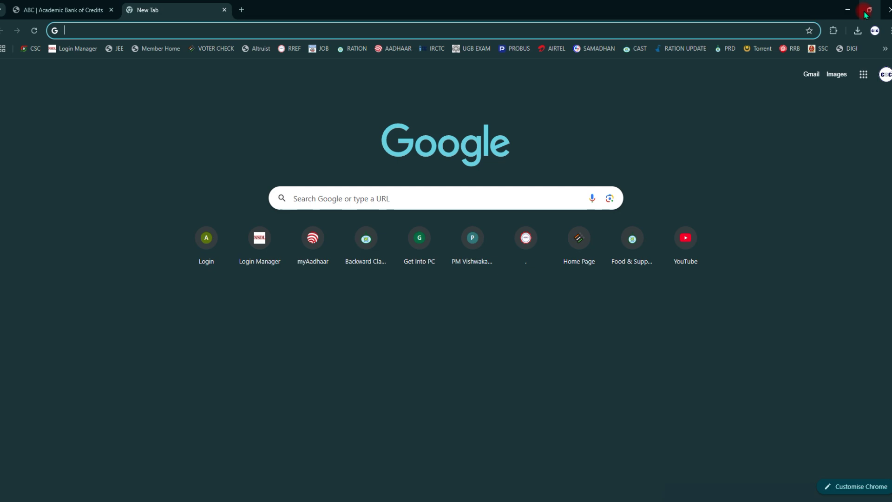
left_click(870, 9)
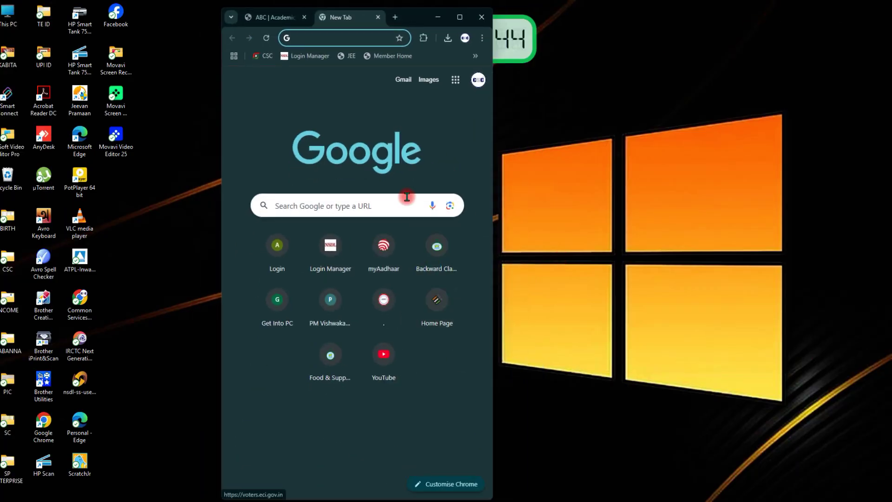
left_click(325, 211)
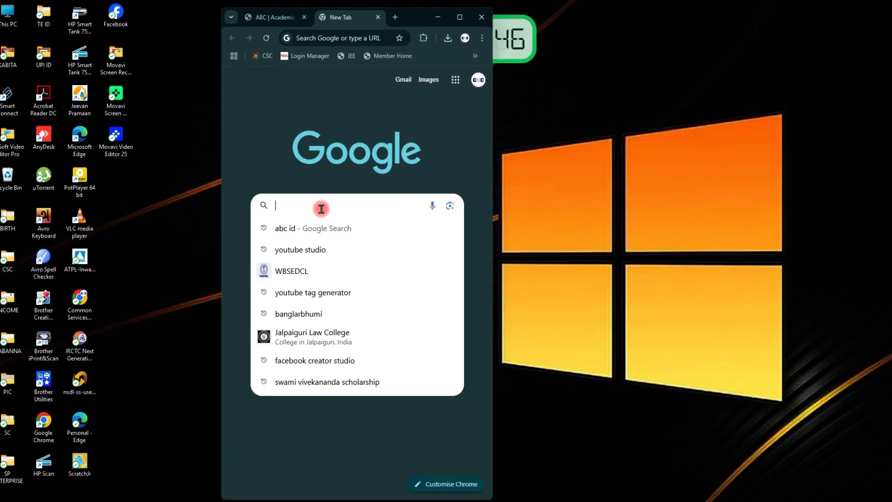
type("ABC ")
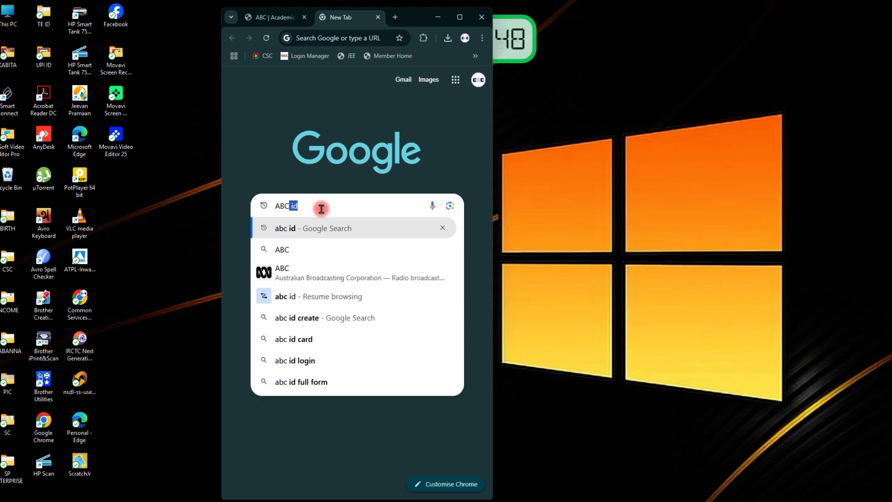
type("ID")
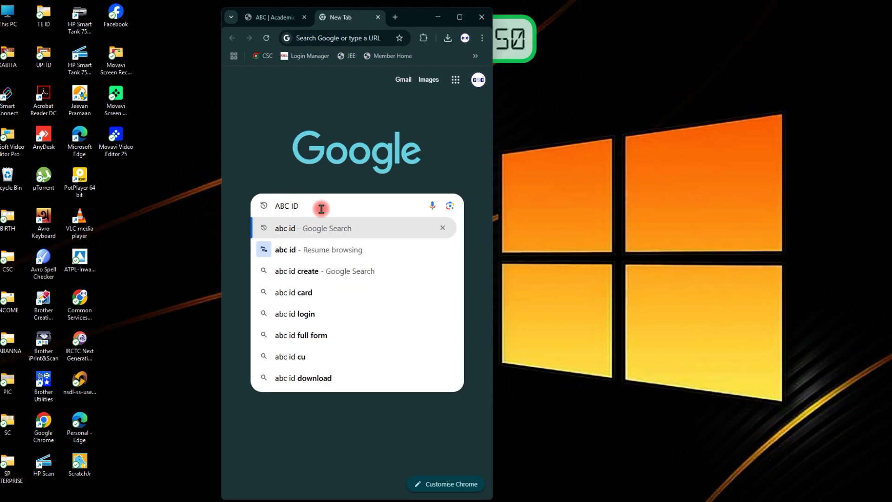
key("Return")
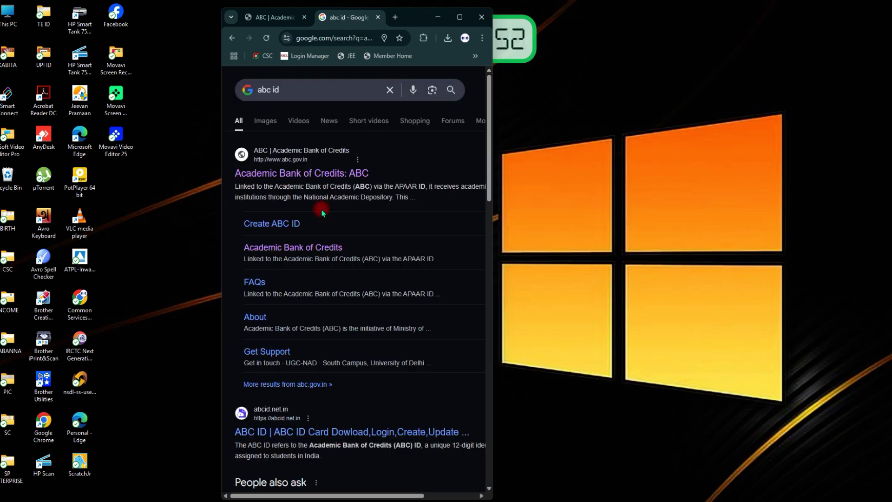
Open the official Academic Bank of Credits site from the search results.
scroll(323, 213, "down", 10)
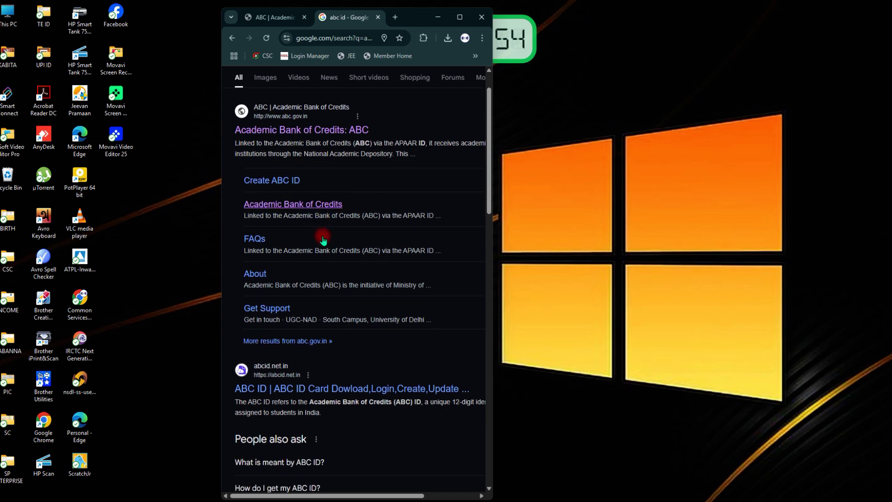
scroll(324, 240, "up", 5)
scroll(324, 239, "up", 5)
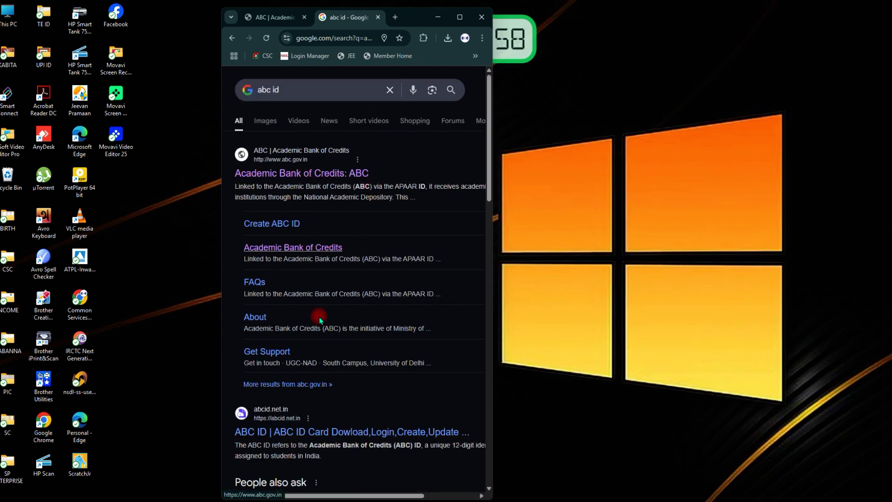
left_click(805, 494)
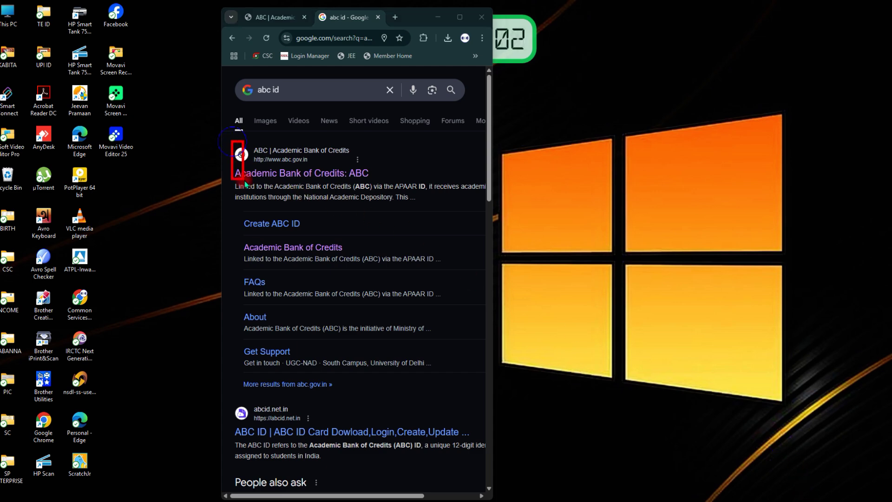
left_click_drag(231, 141, 385, 188)
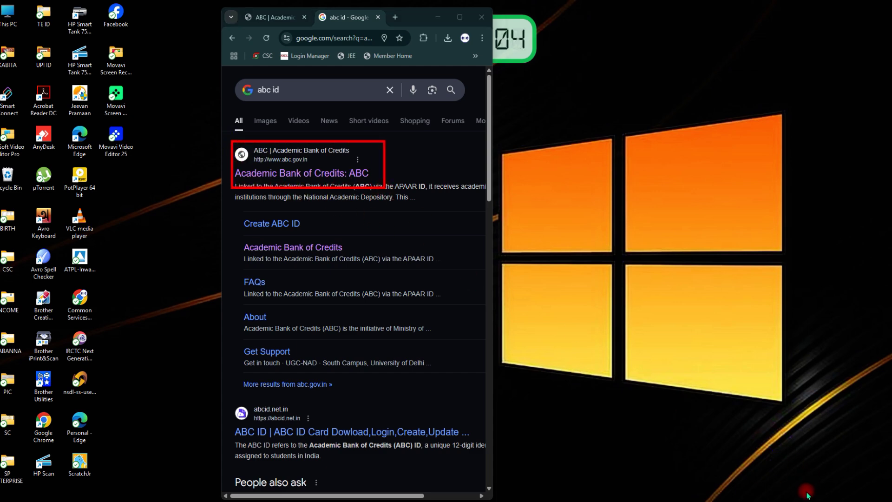
left_click(288, 176)
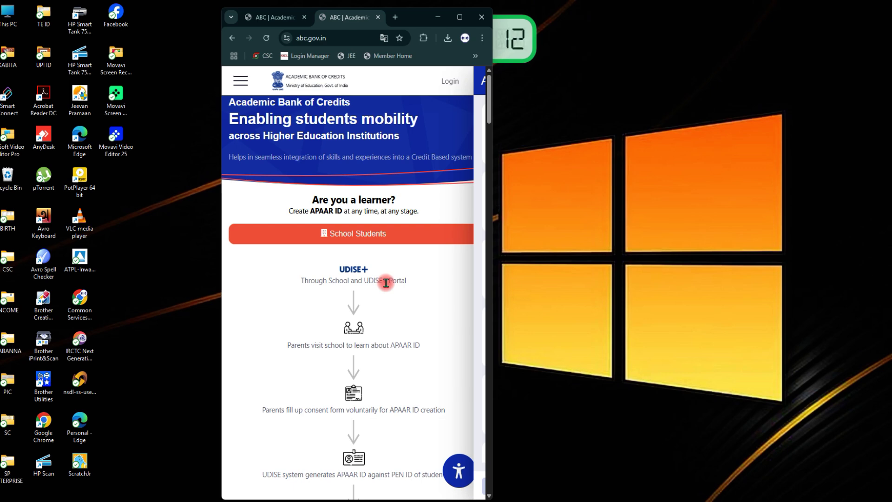
Browse the abc.gov.in home page and open the Login dropdown with Student and Awarding Institution options.
scroll(386, 282, "down", 5)
scroll(385, 283, "up", 5)
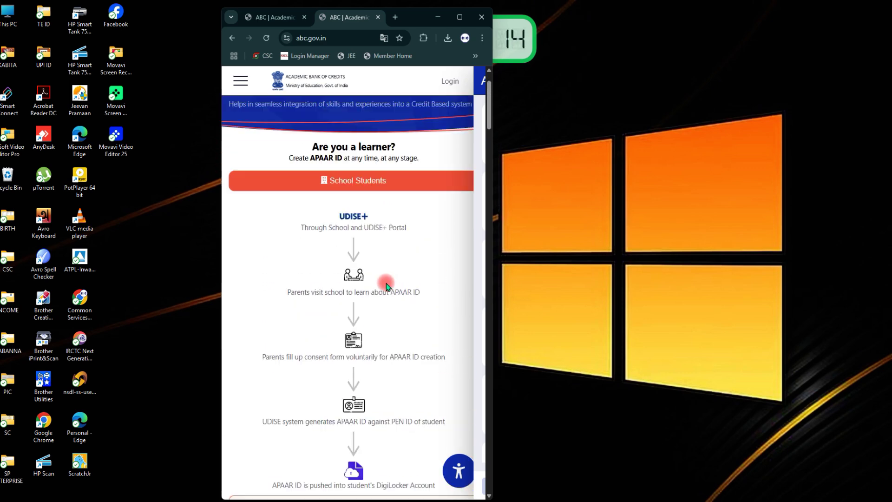
scroll(386, 283, "down", 9)
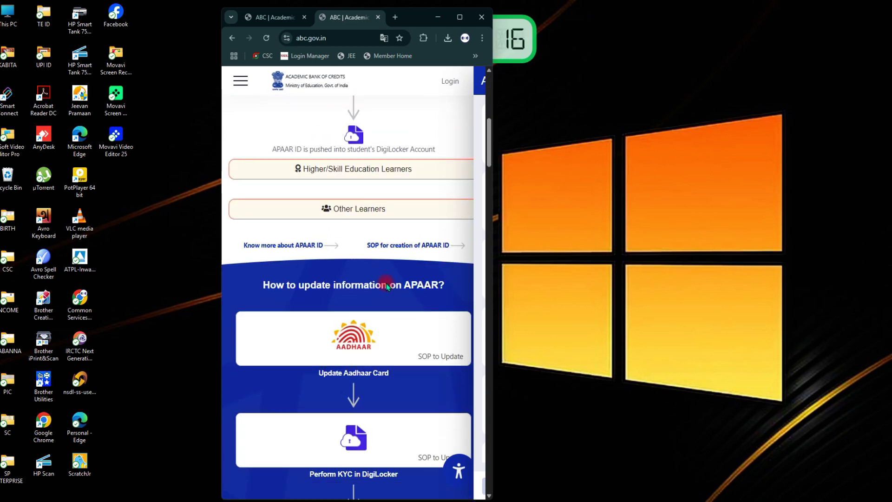
scroll(379, 392, "down", 2)
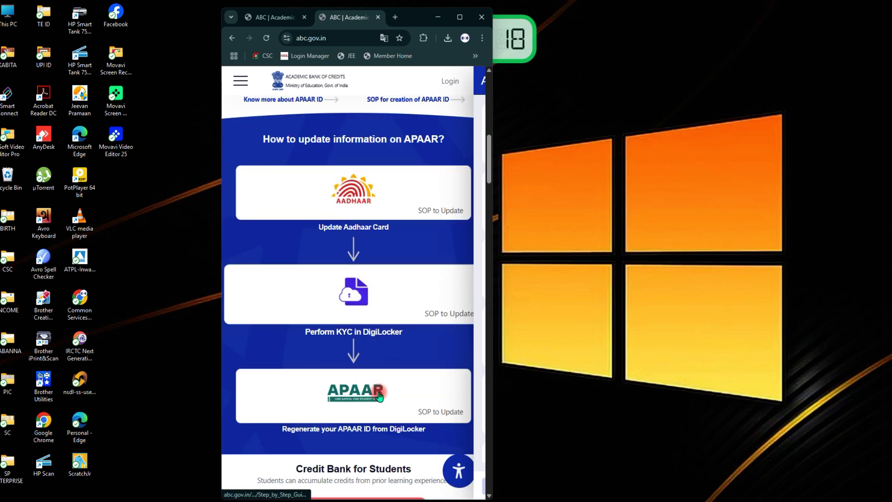
scroll(340, 420, "down", 3)
scroll(342, 419, "up", 6)
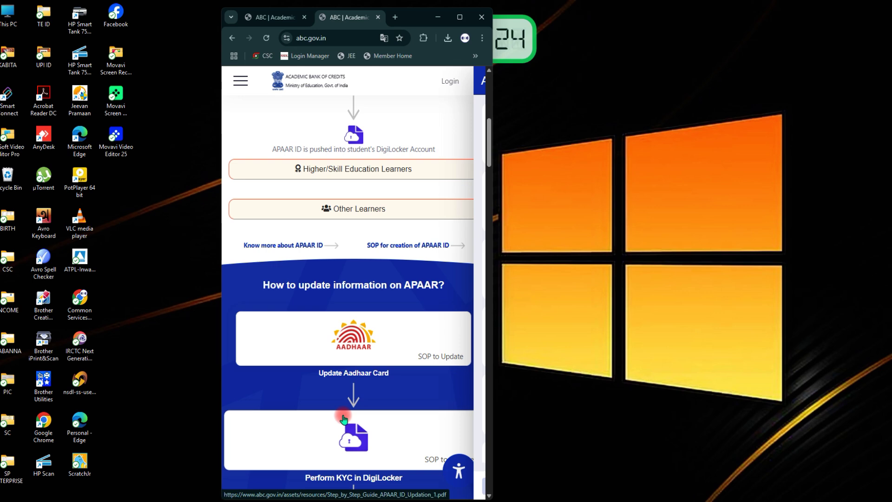
scroll(344, 420, "up", 4)
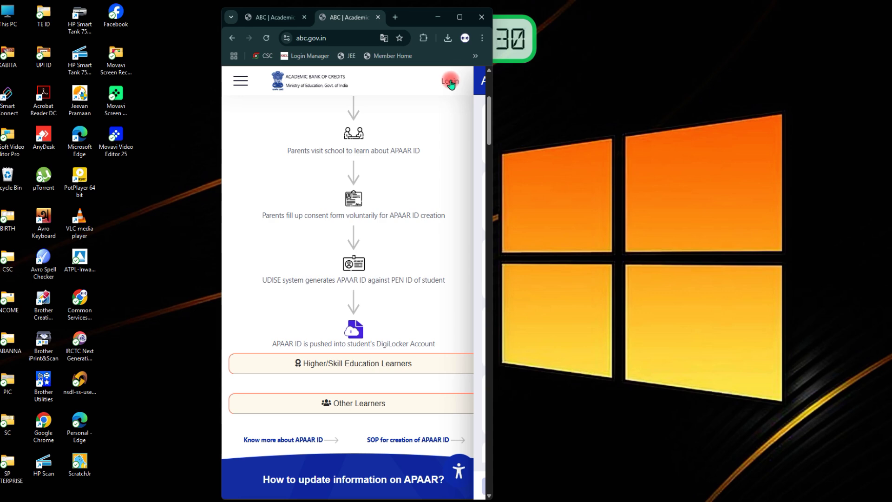
left_click(459, 17)
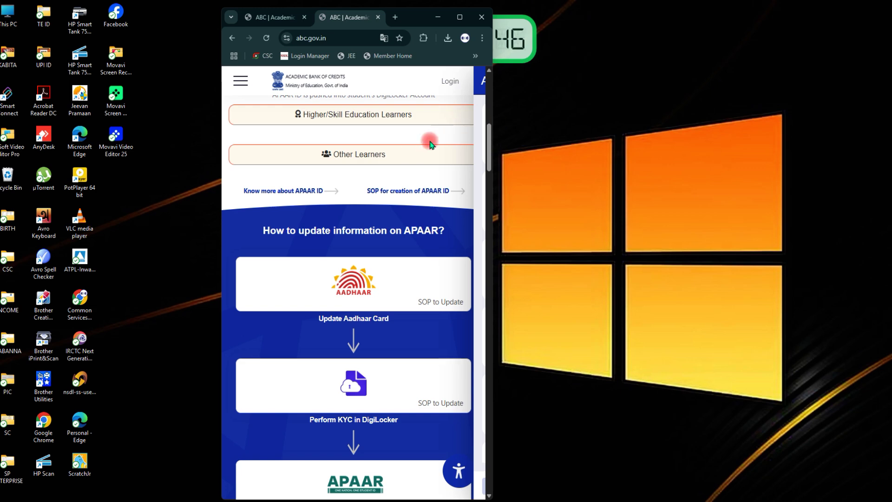
left_click(451, 83)
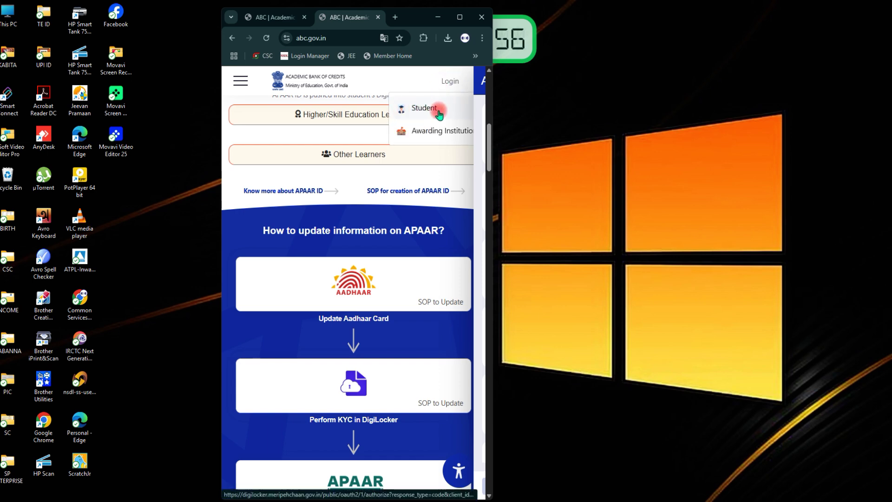
left_click(454, 16)
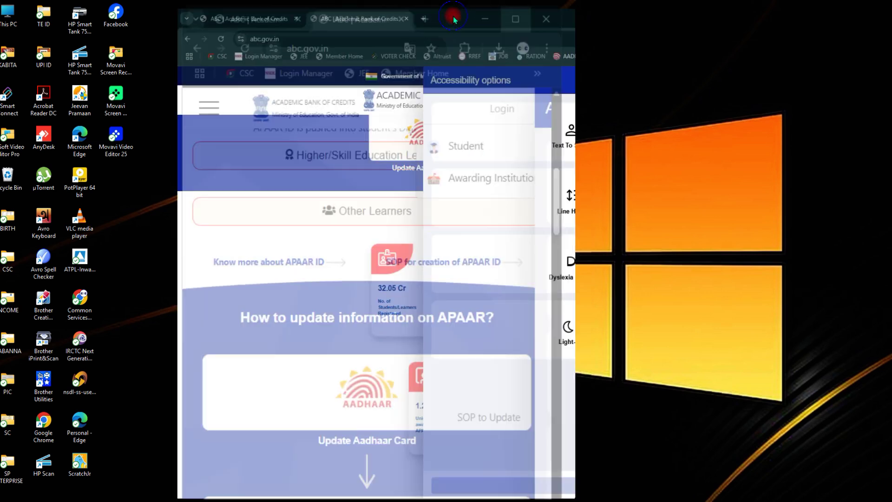
Choose Student from the My Account login options to reach DigiLocker sign-in.
left_click(687, 95)
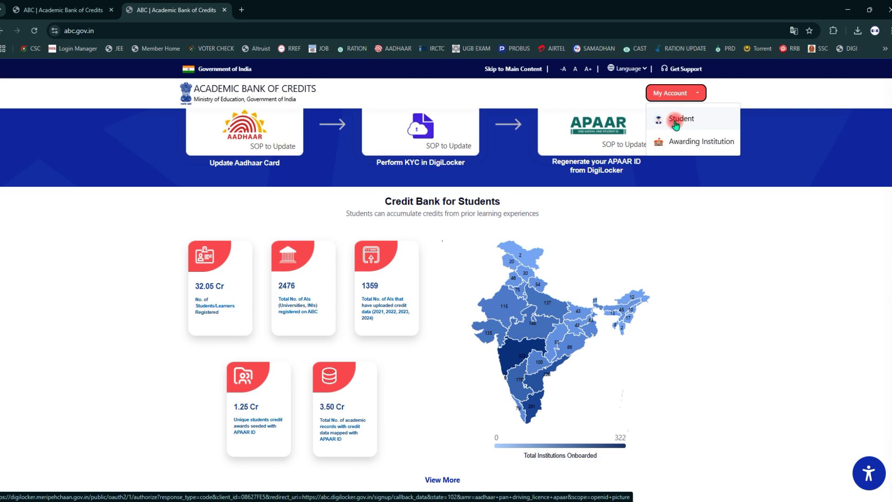
left_click(681, 122)
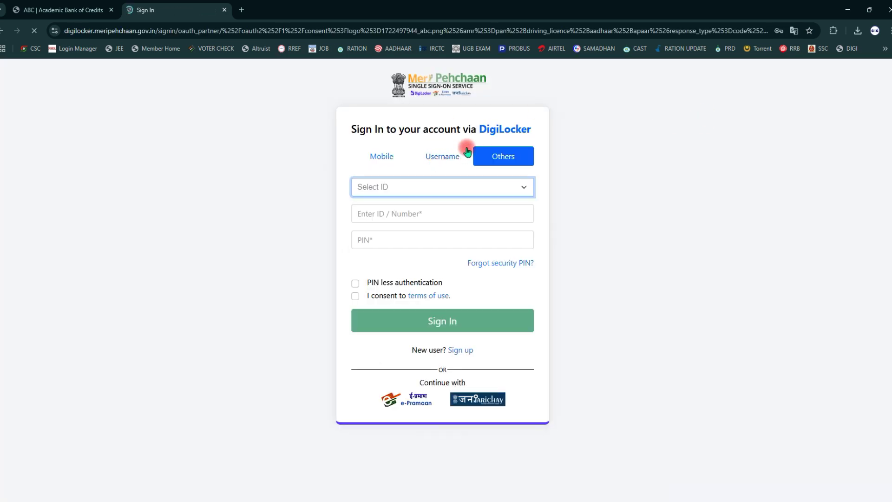
Select Aadhaar as the ID type on the DigiLocker sign-in form and fill the ID and PIN fields.
left_click(868, 11)
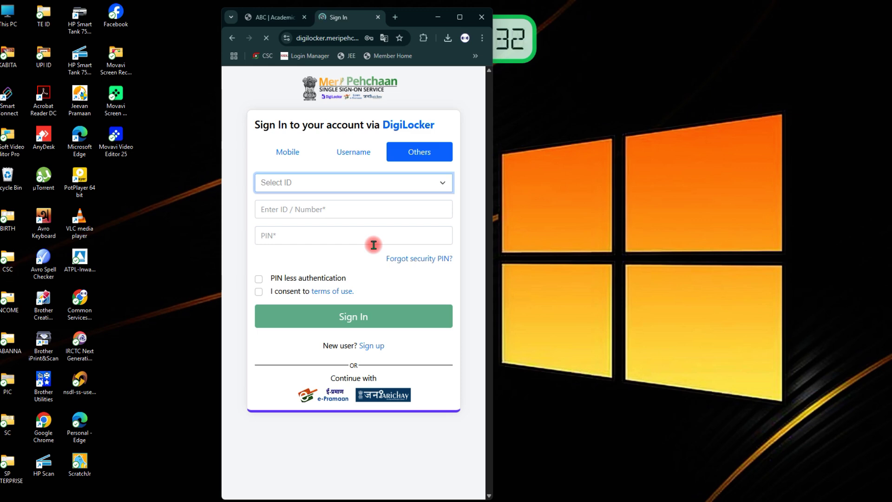
left_click(460, 18)
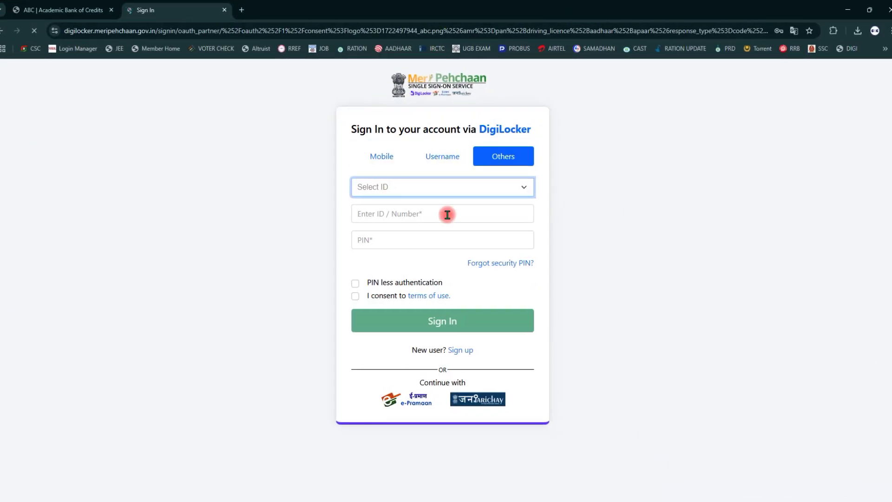
left_click(421, 189)
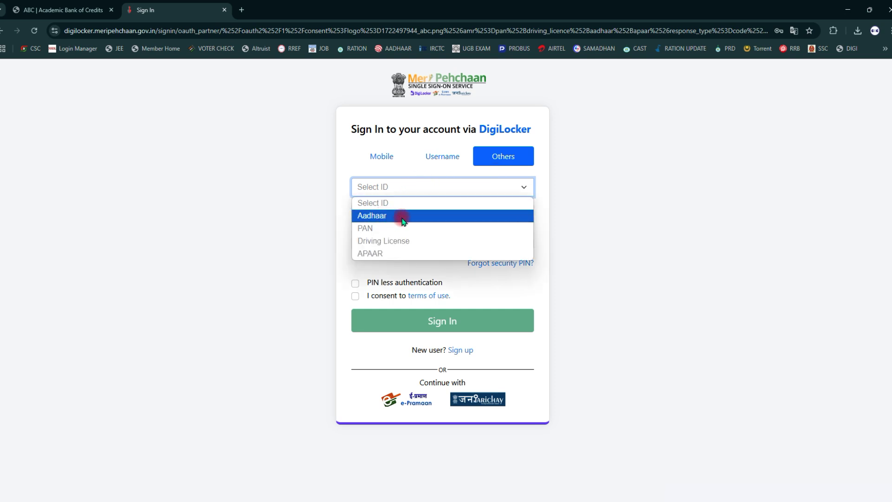
left_click(386, 218)
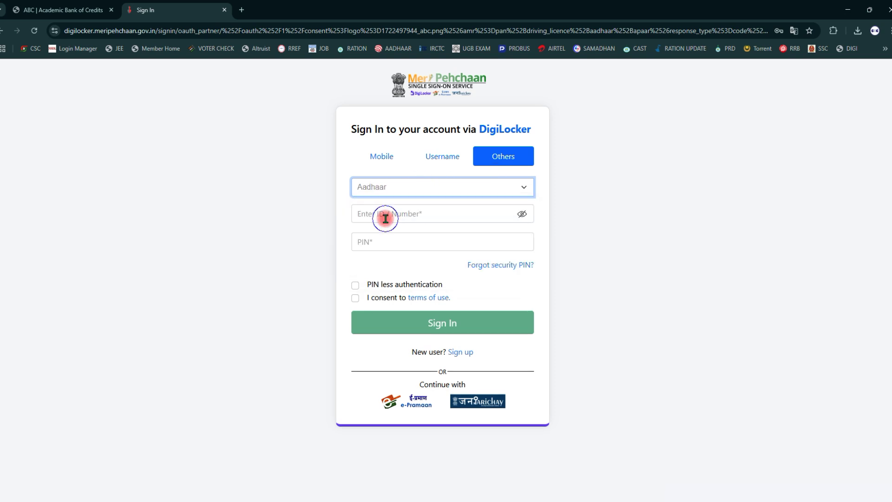
left_click(422, 214)
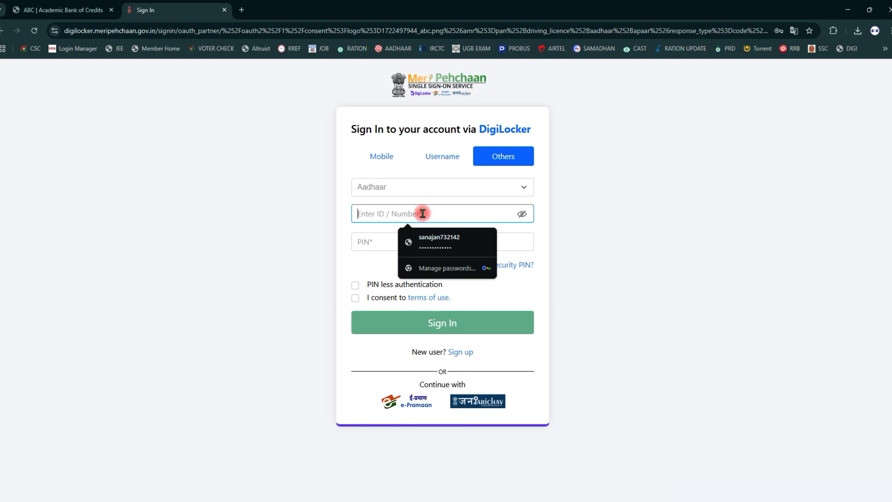
left_click(383, 240)
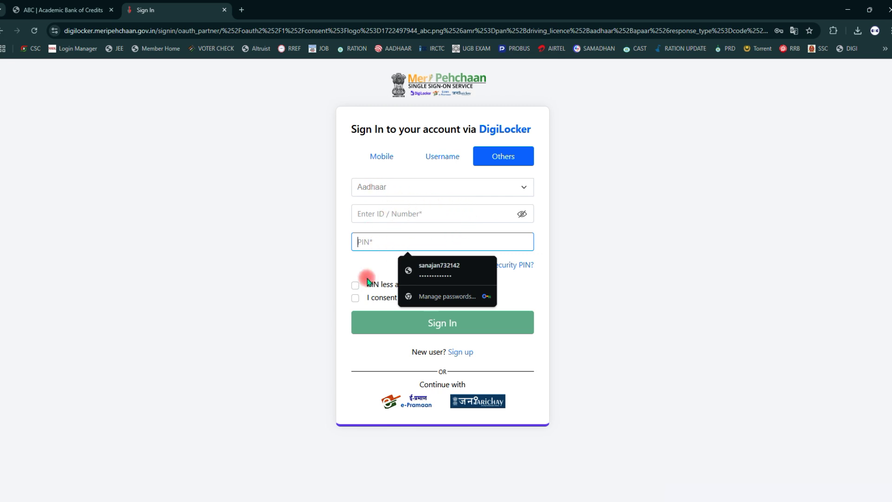
left_click(520, 290)
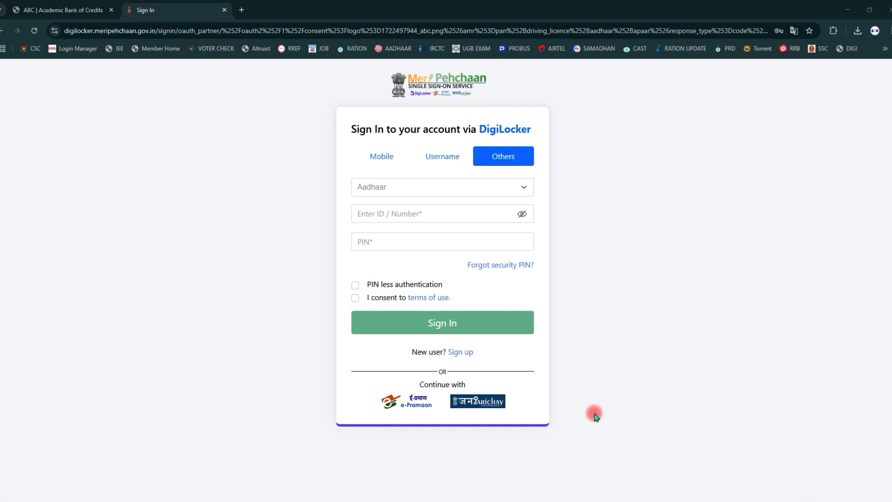
mouse_move(445, 338)
left_mouse_down()
mouse_move(446, 365)
mouse_move(482, 367)
left_mouse_up()
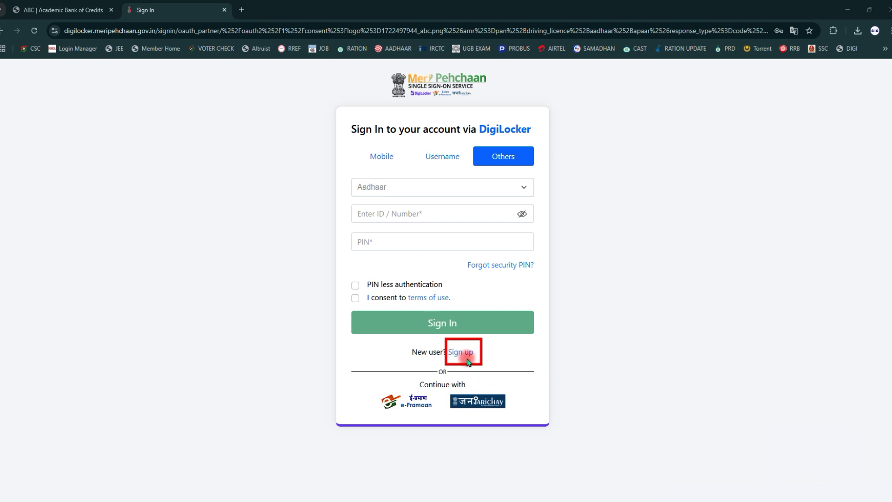
On the new-user sign-up form, enter the mobile number and send the OTP to it.
left_click(459, 353)
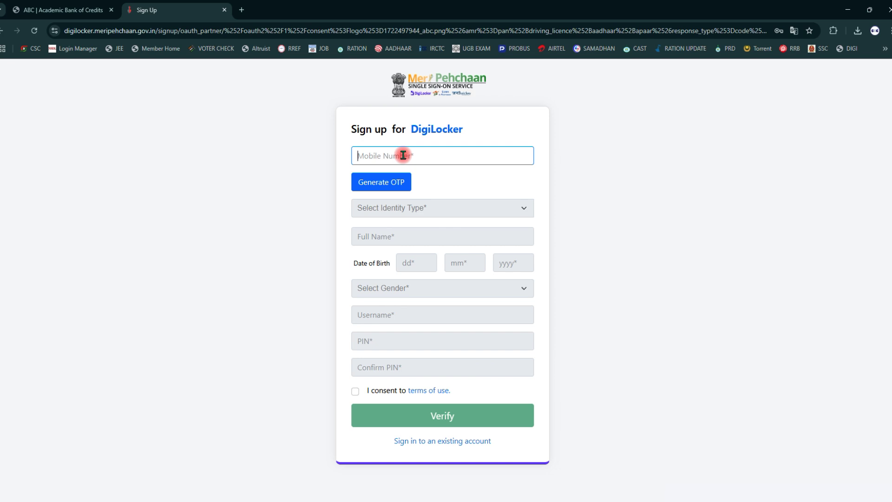
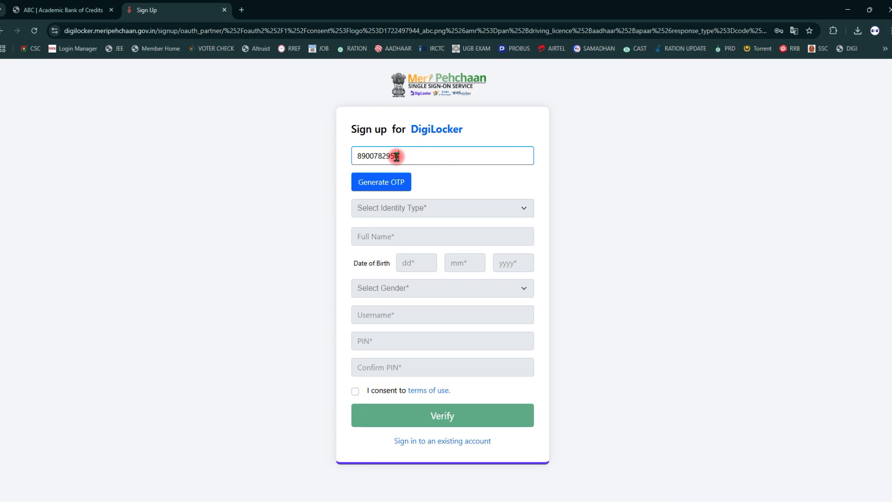
left_click(378, 184)
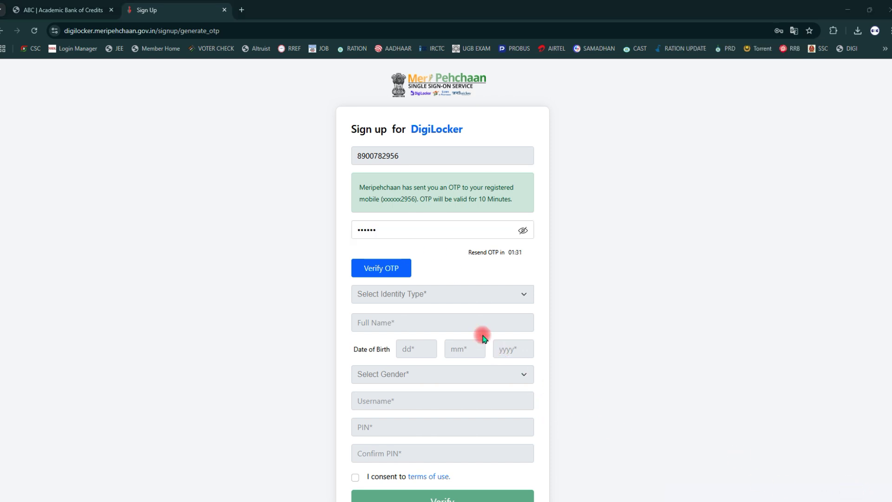
Verify the OTP, choose Aadhaar as identity type, and enter the Aadhaar number and full name.
left_click(378, 270)
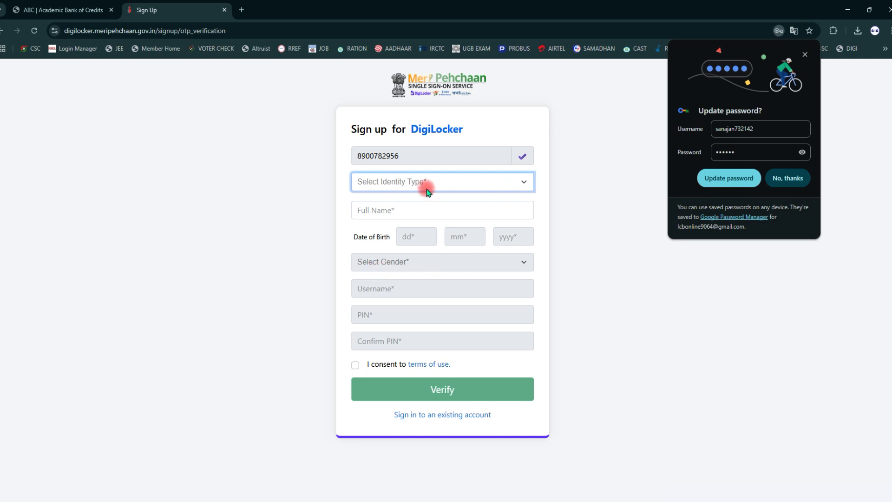
left_click(423, 186)
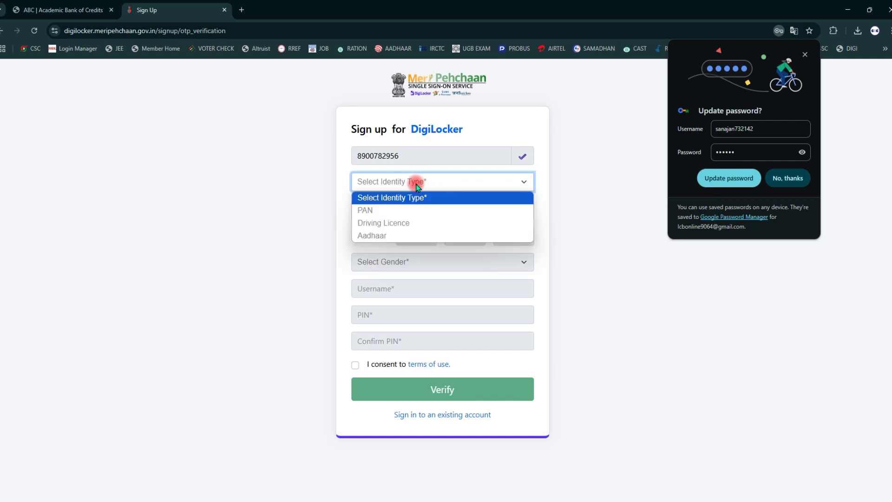
left_click(384, 235)
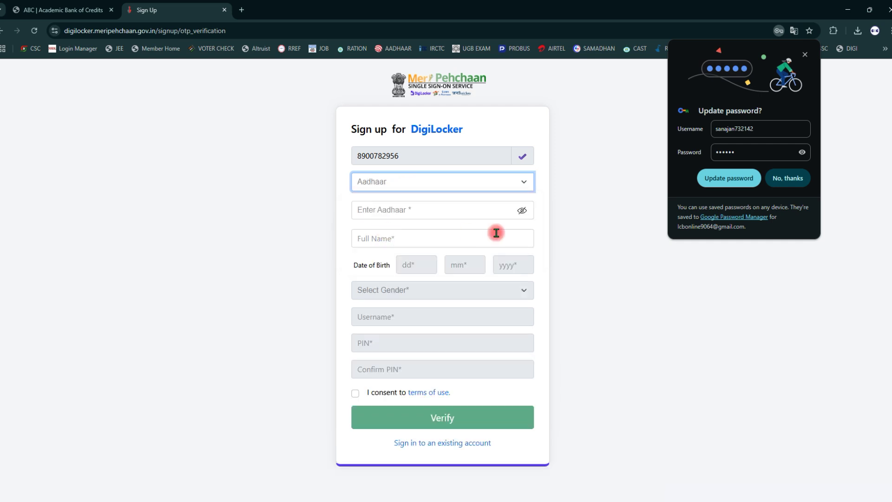
left_click(805, 55)
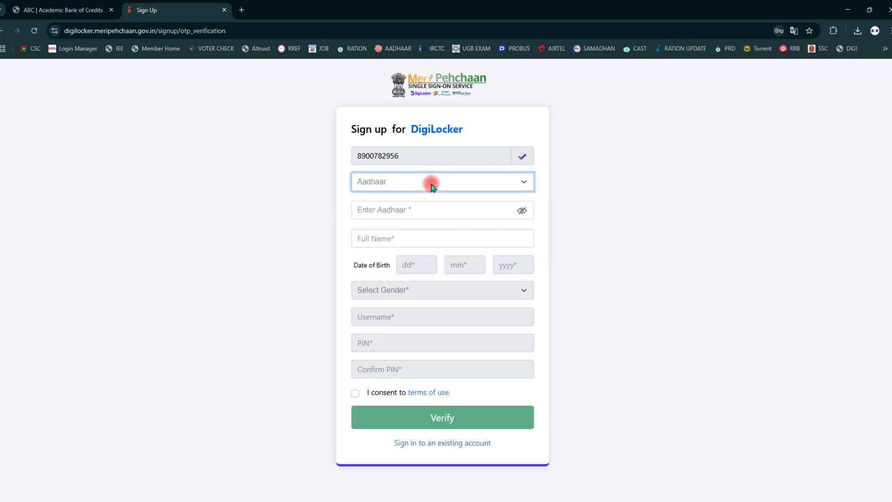
left_click(389, 211)
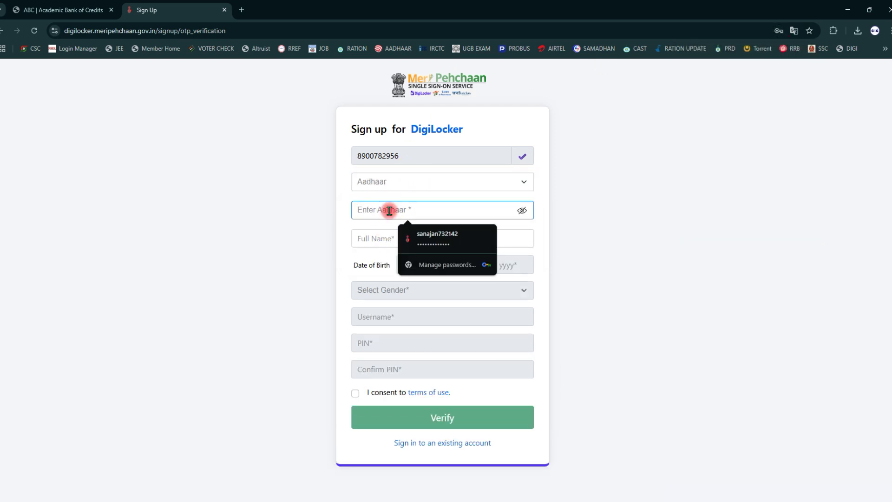
type("••••••")
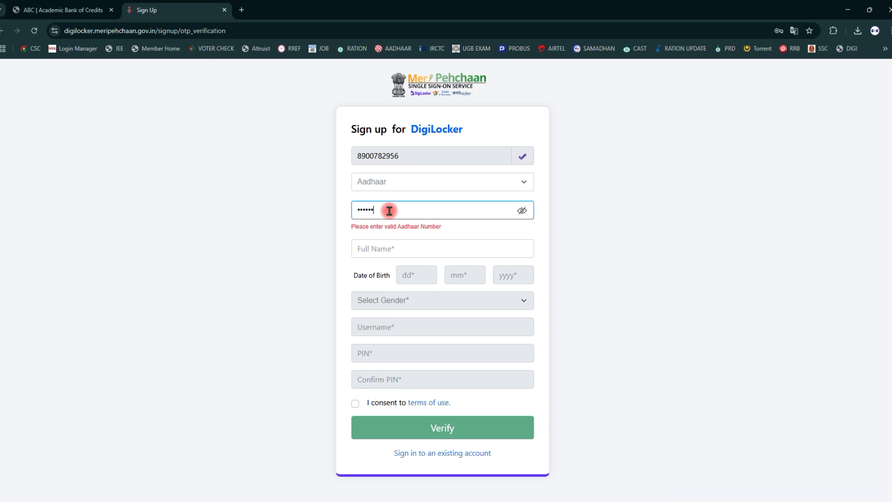
type("••••••")
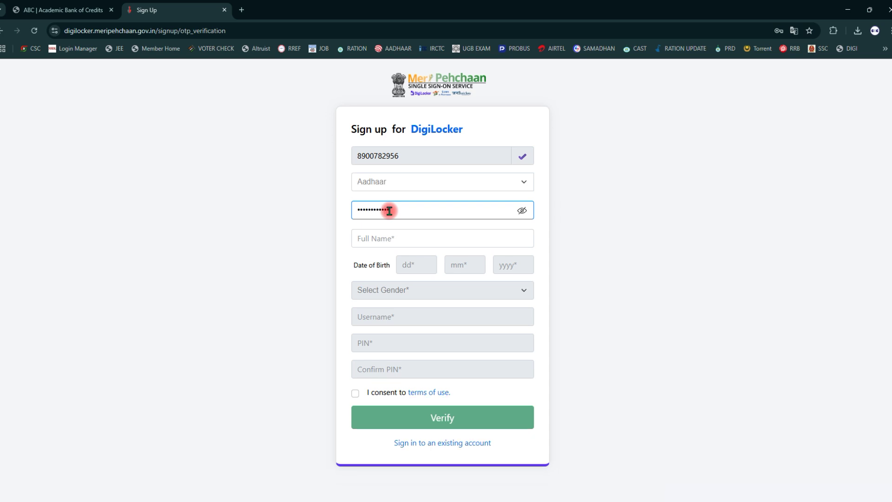
left_click(387, 241)
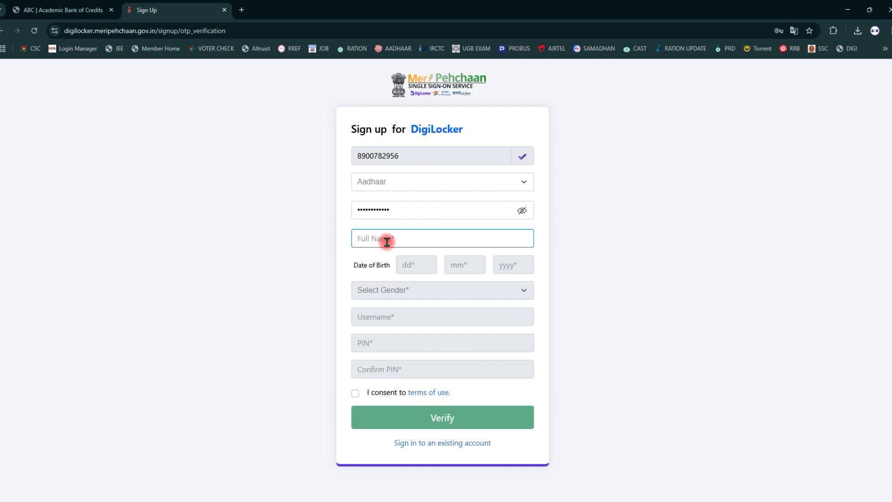
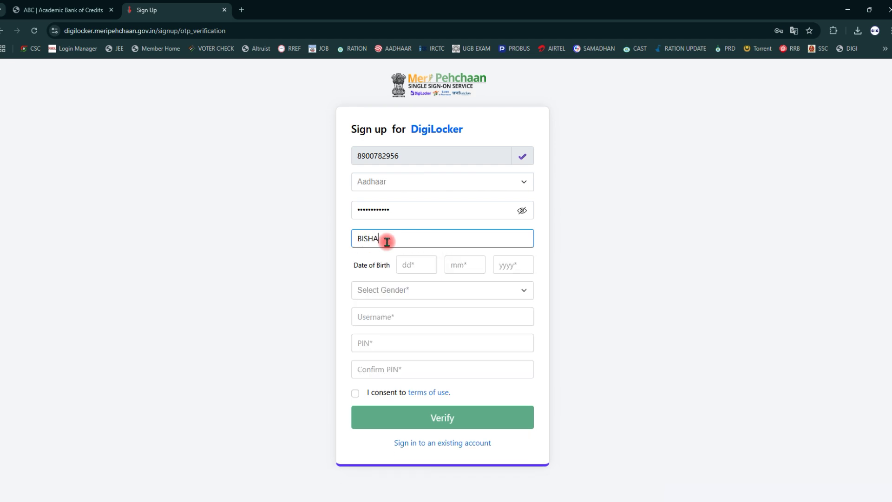
left_click(426, 266)
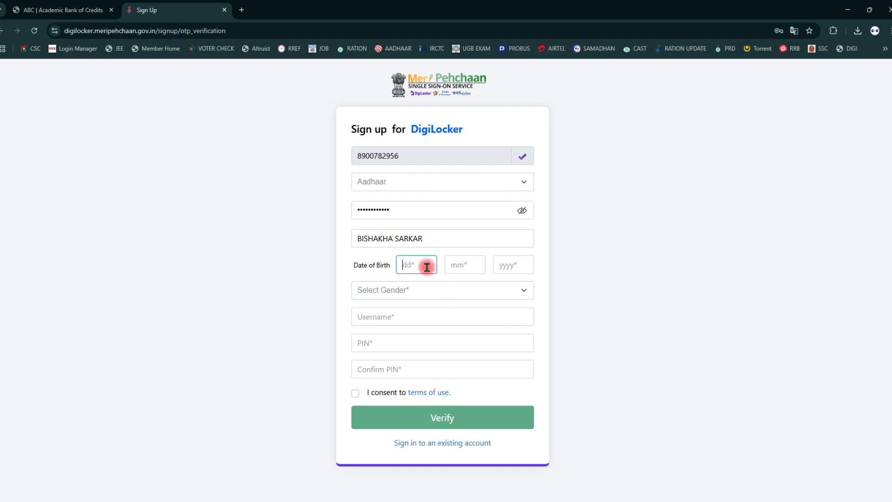
left_click(464, 264)
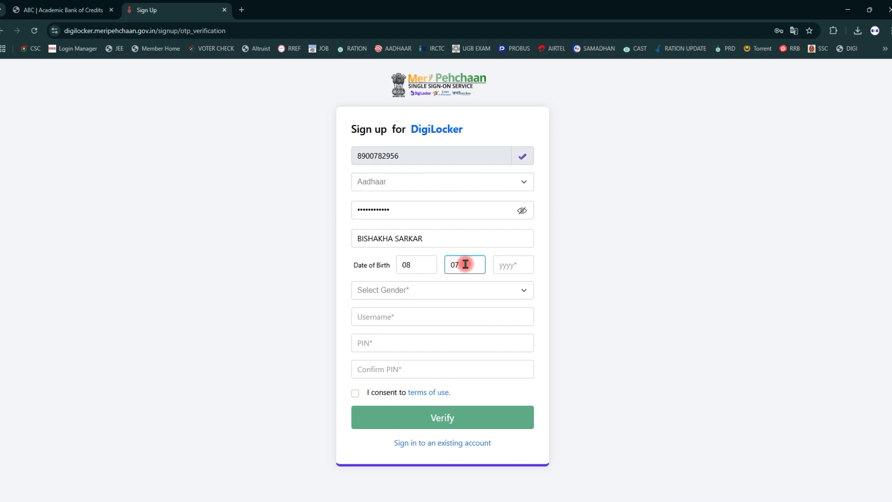
left_click(501, 266)
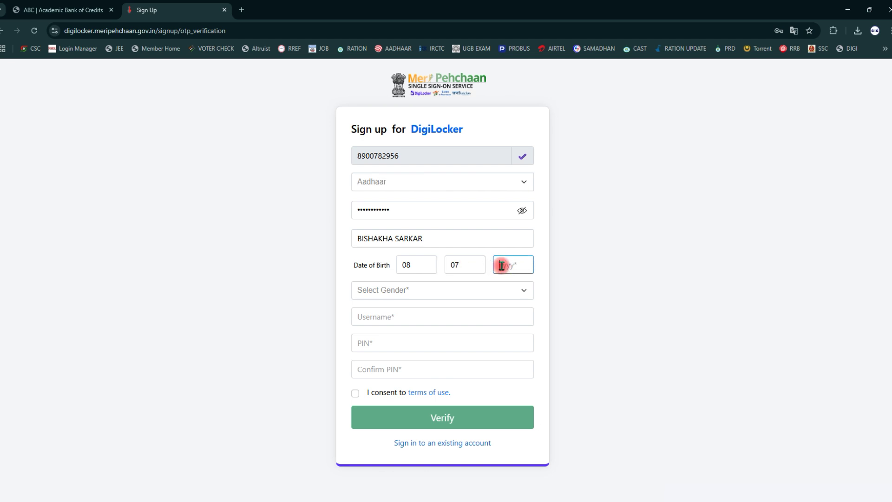
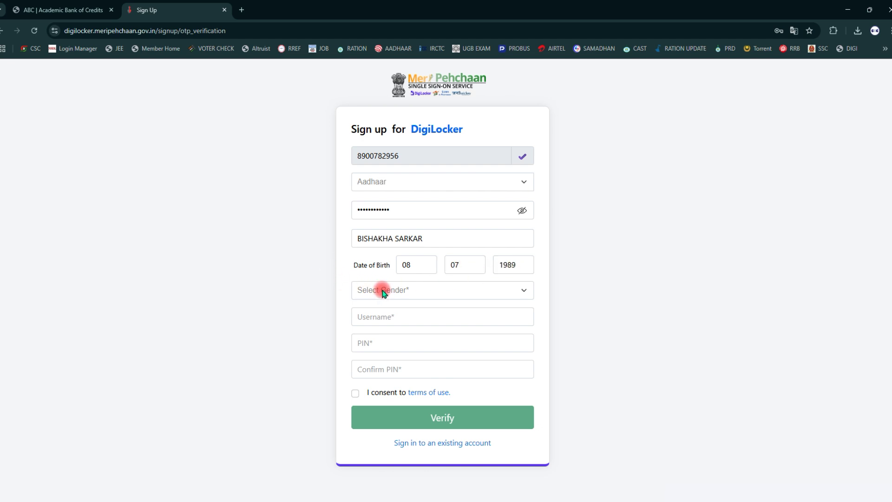
left_click(400, 291)
left_click(387, 331)
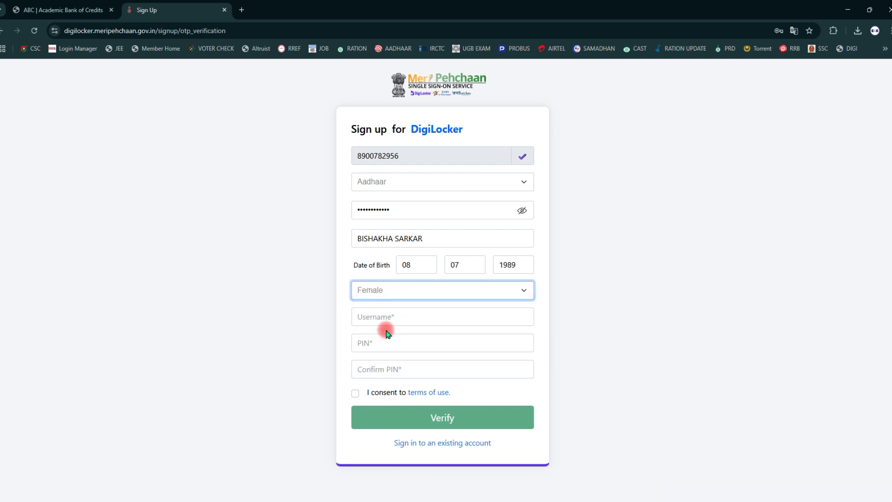
left_click(397, 320)
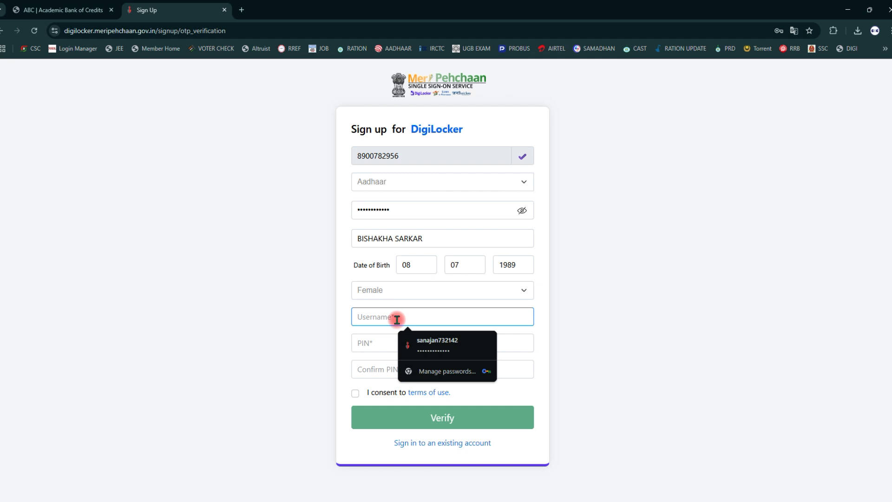
Enter a username, set and confirm a six-digit PIN, and accept the terms of use.
type("ka")
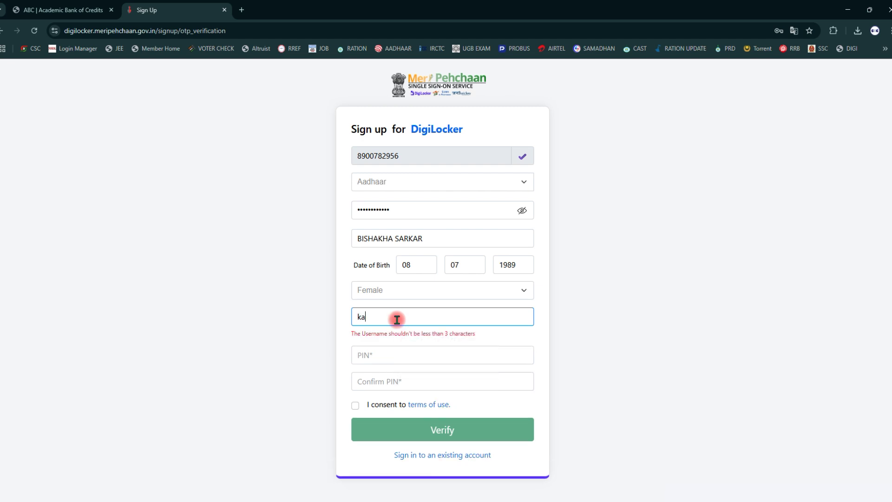
type("bita")
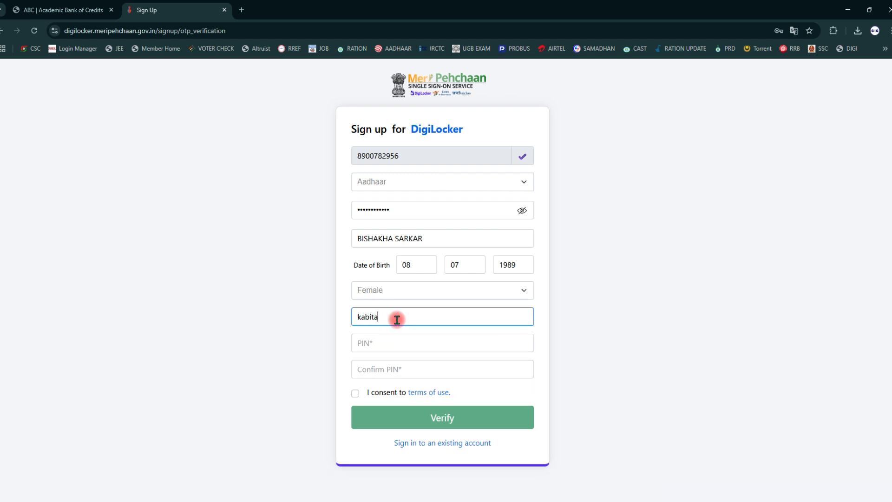
type("732122")
left_click(392, 343)
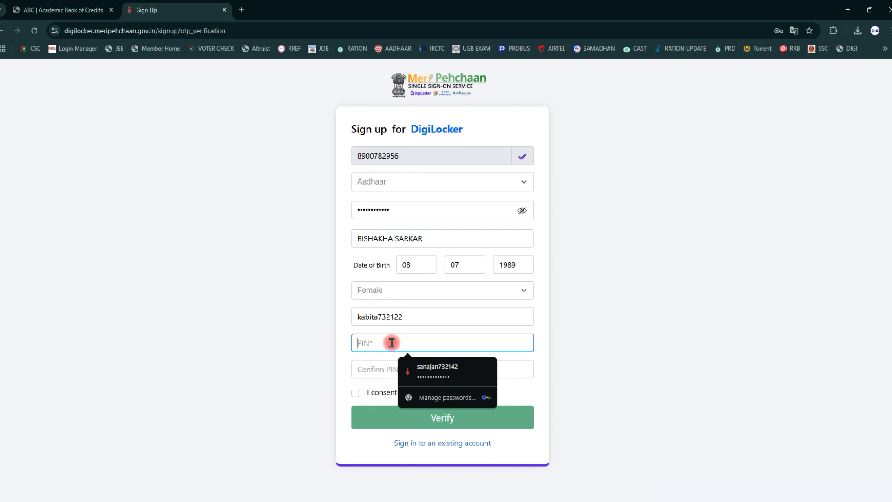
type("••••")
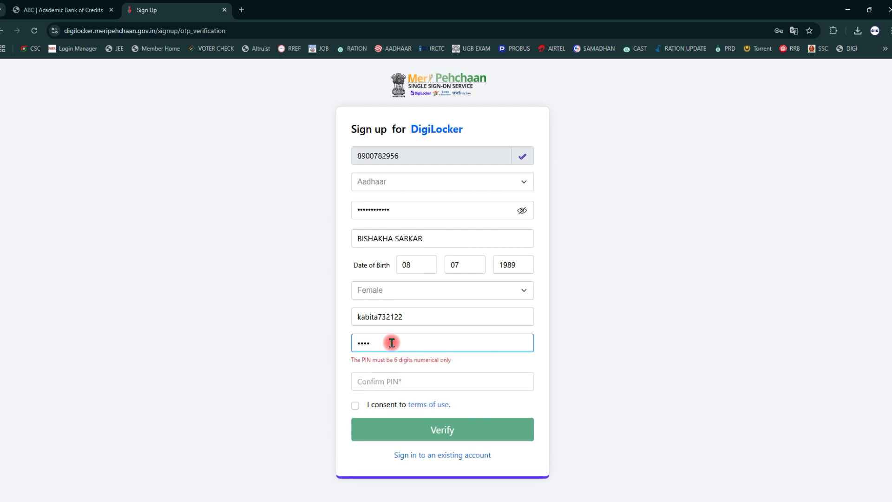
type("••")
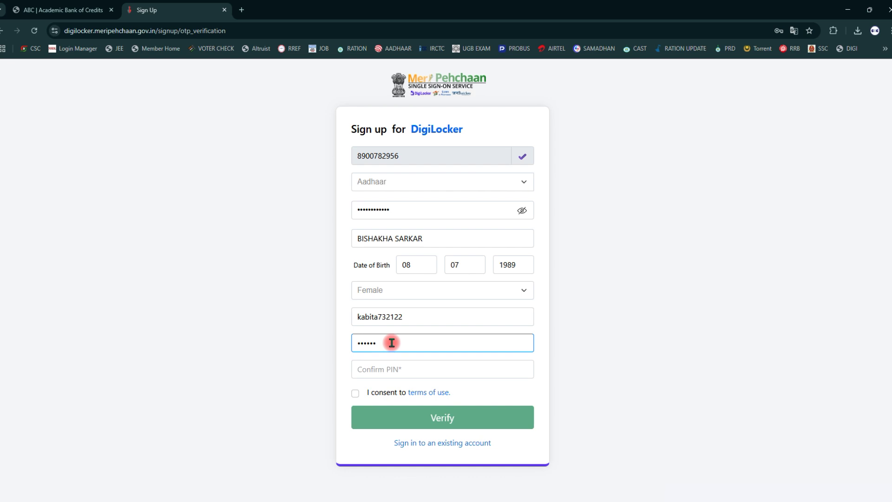
left_click(394, 369)
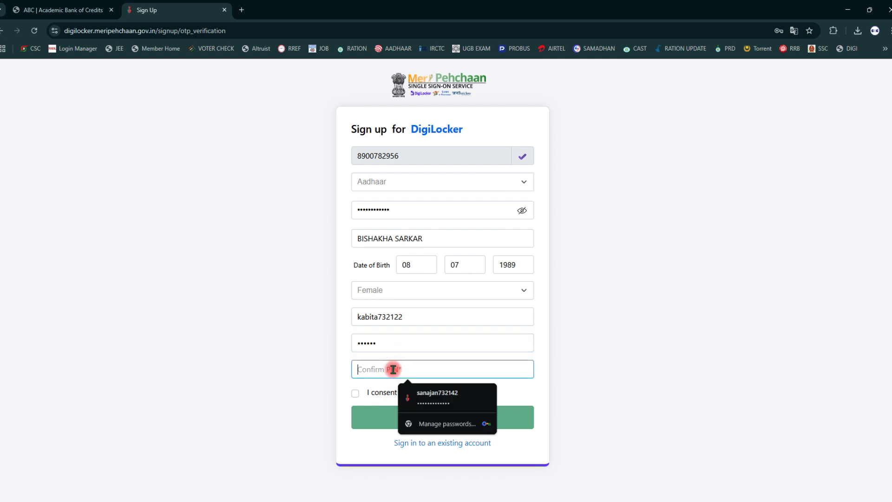
type("••••••")
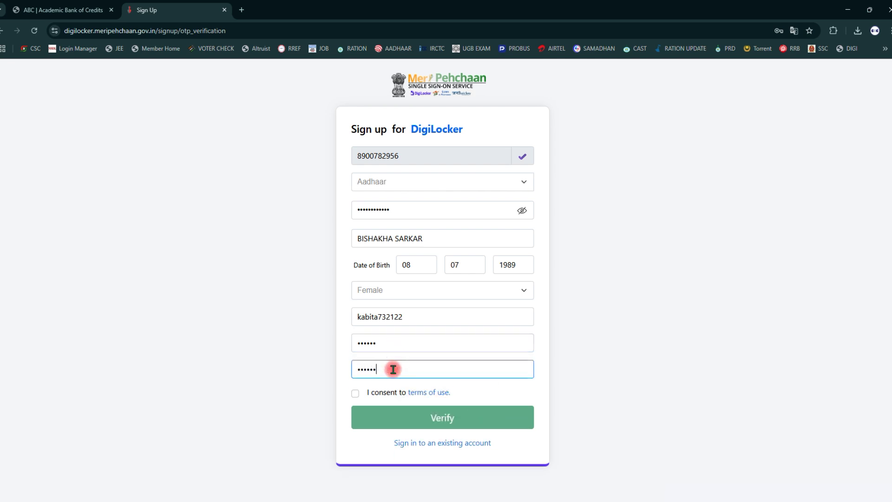
left_click(357, 395)
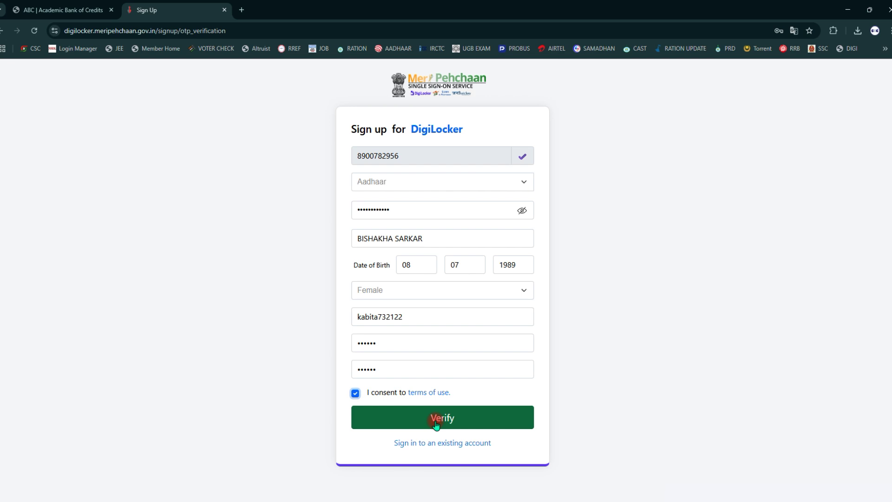
Switch the identity type to PAN, type a PAN number, then clear the PAN field.
left_click(523, 182)
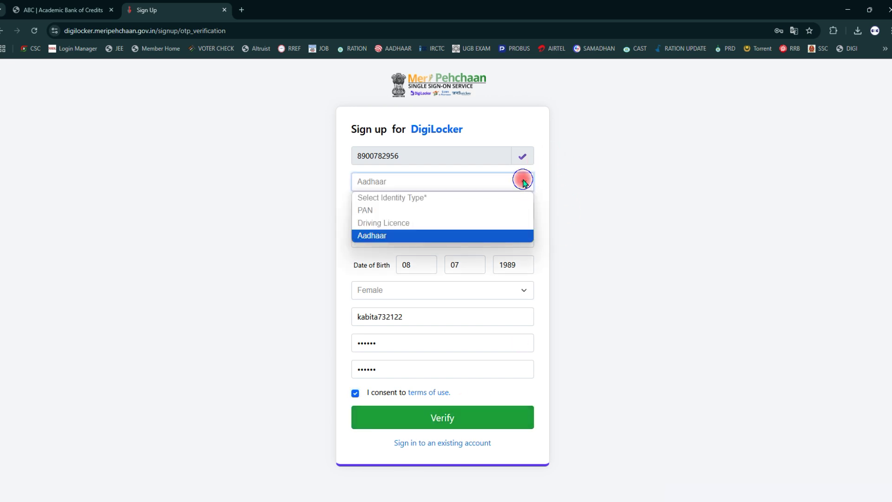
left_click(380, 214)
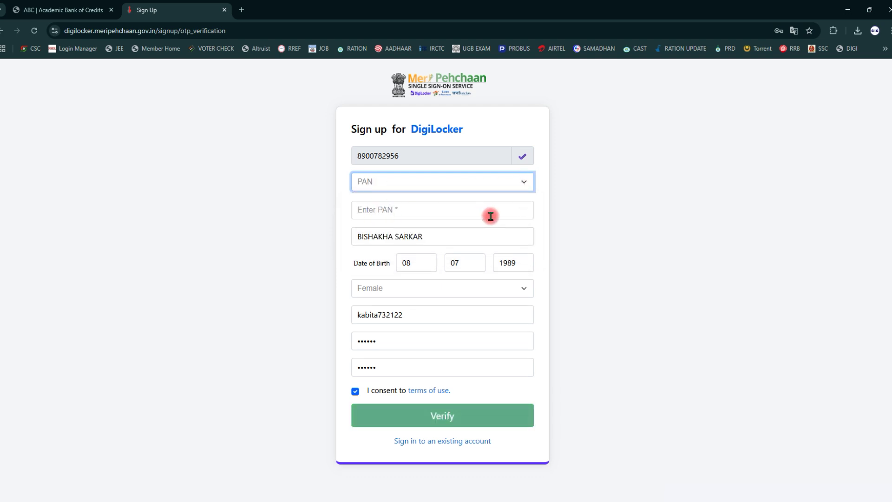
left_click(402, 213)
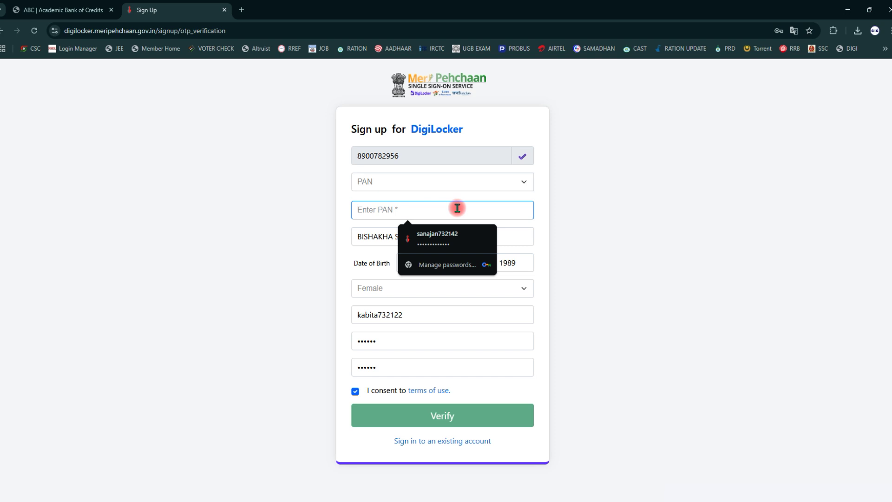
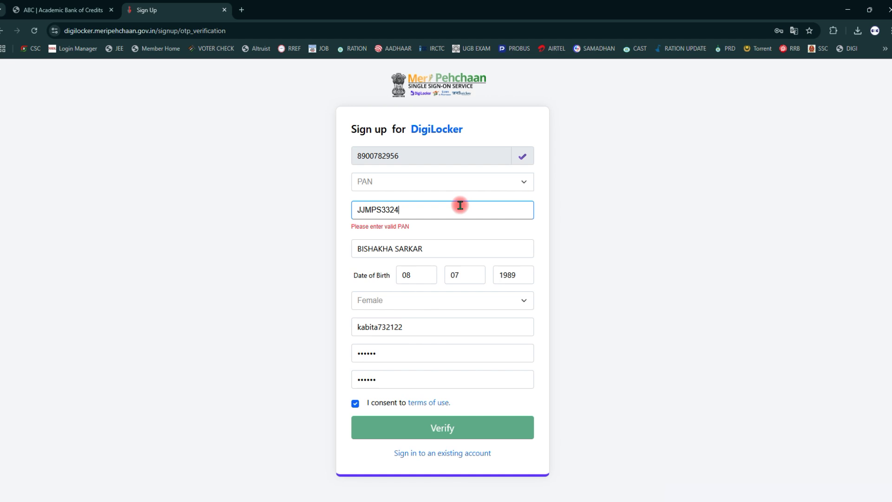
left_click(443, 231)
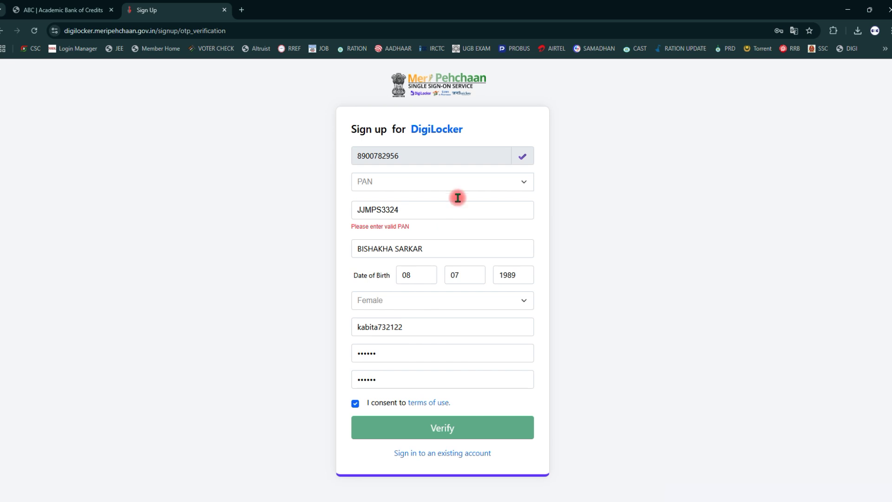
left_click(447, 206)
key("BackSpace")
key("BackSpace")
key("BackSpace")
key("BackSpace")
key("BackSpace")
key("BackSpace")
key("BackSpace")
key("BackSpace")
key("BackSpace")
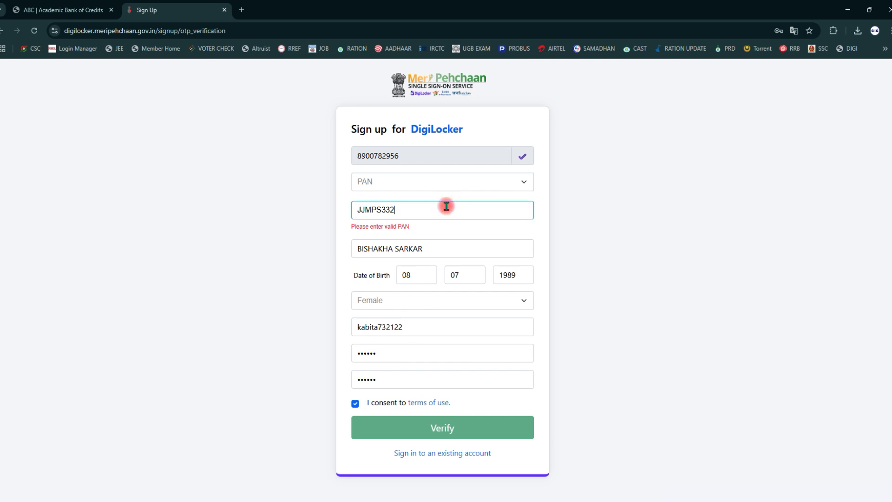
type("5184")
key("BackSpace")
key("BackSpace")
key("BackSpace")
key("BackSpace")
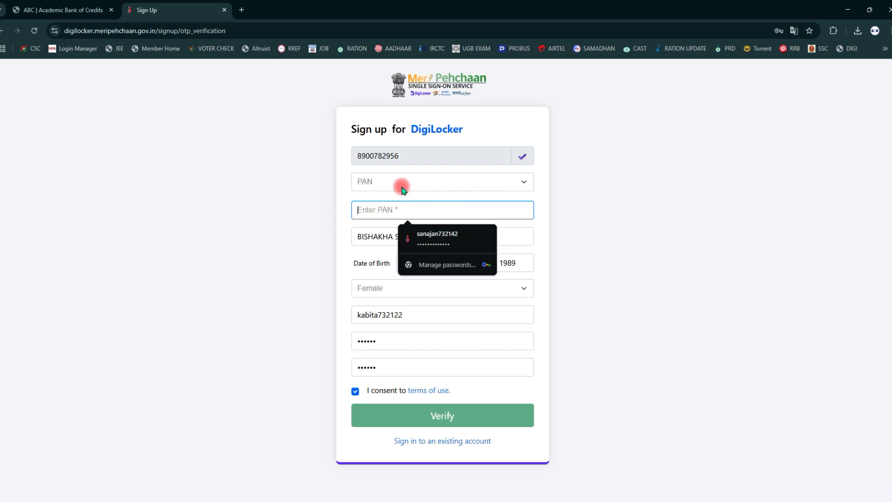
Choose Aadhaar, enter the Aadhaar number and submit, getting an 'already registered' error.
left_click(400, 185)
left_click(378, 235)
left_click(389, 206)
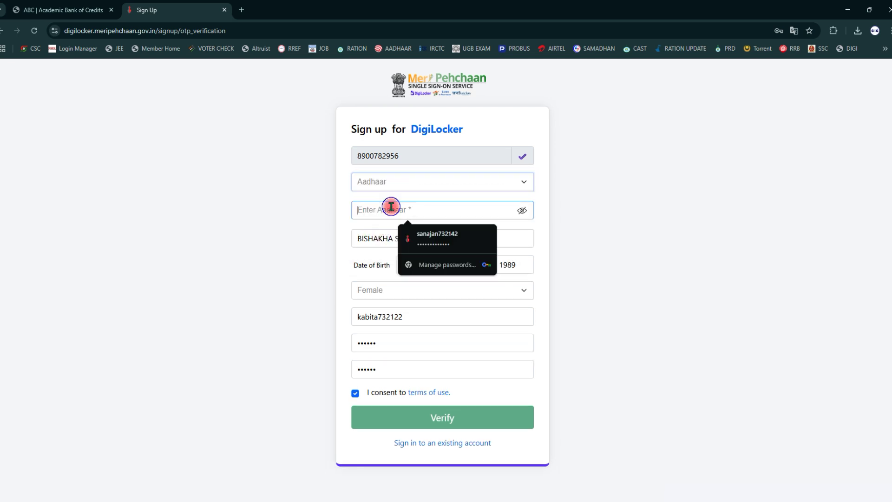
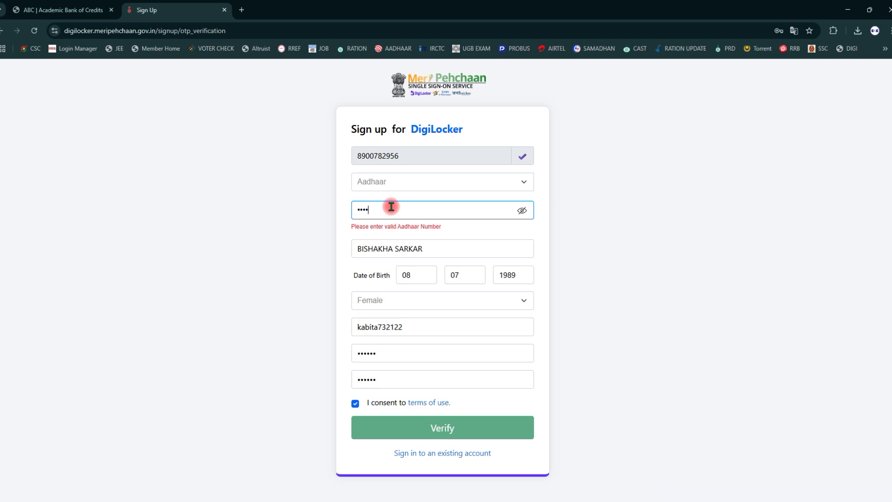
left_click(436, 421)
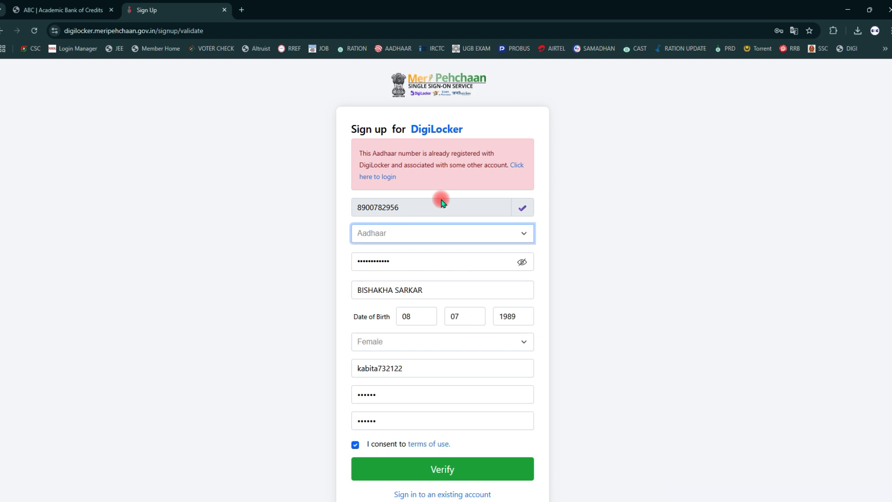
Select PAN as the identity document, enter the PAN number and verify the sign-up.
left_click(528, 234)
left_click(429, 259)
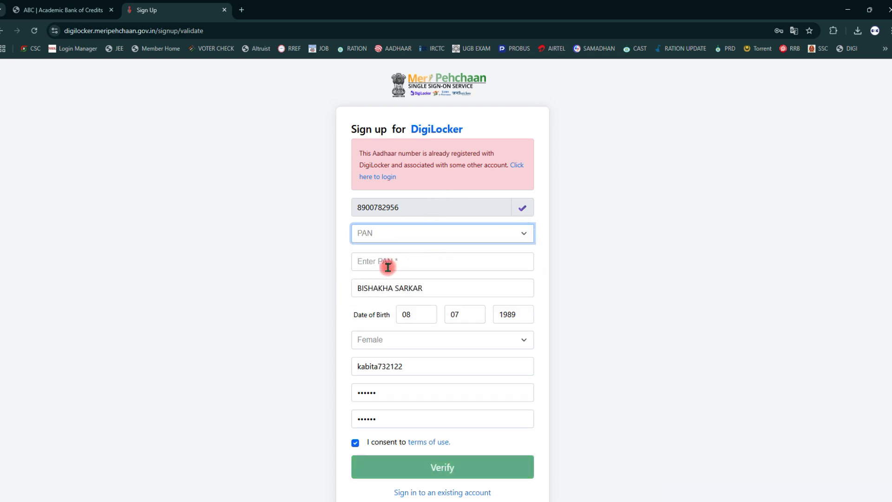
left_click(371, 264)
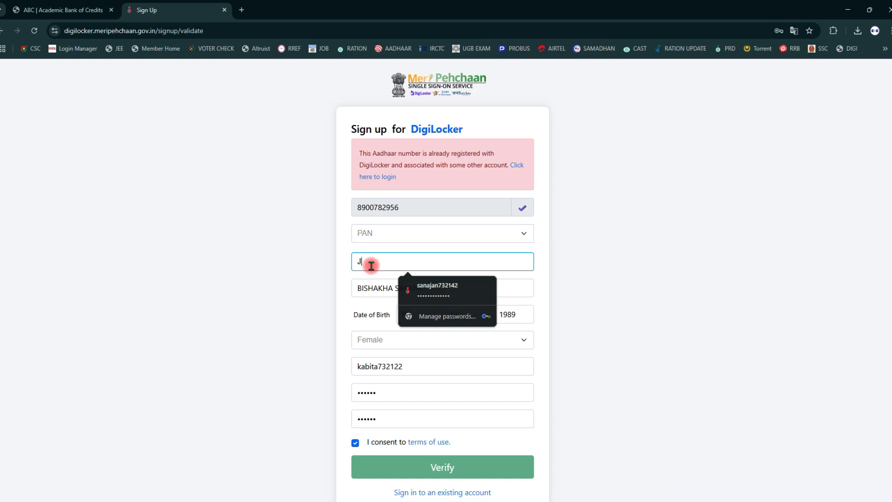
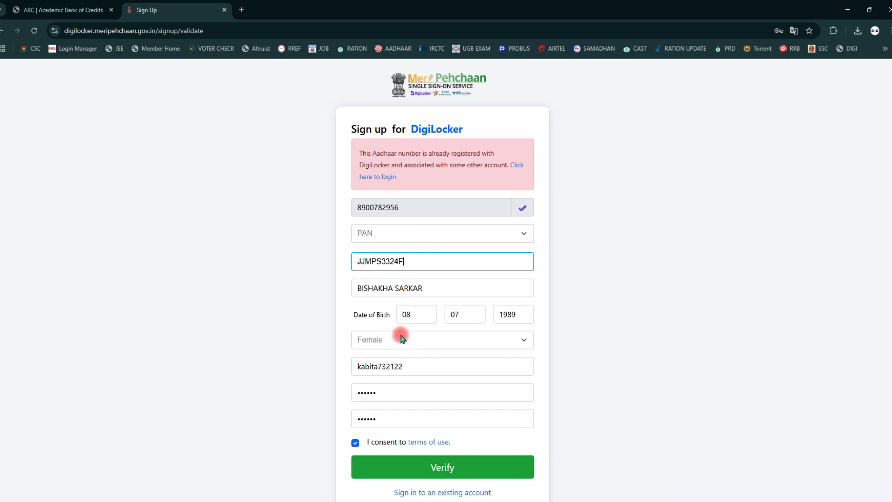
left_click(441, 466)
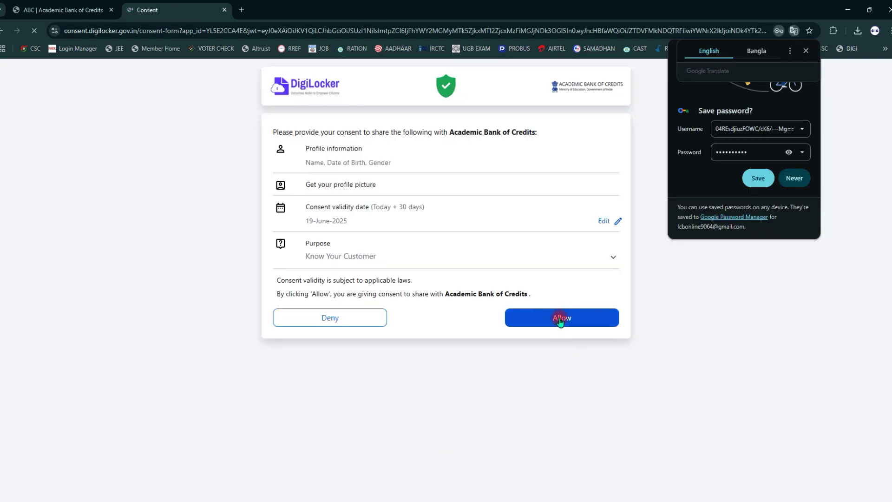
Dismiss the translate and save-password prompts and allow profile sharing with Academic Bank of Credits.
left_click(806, 50)
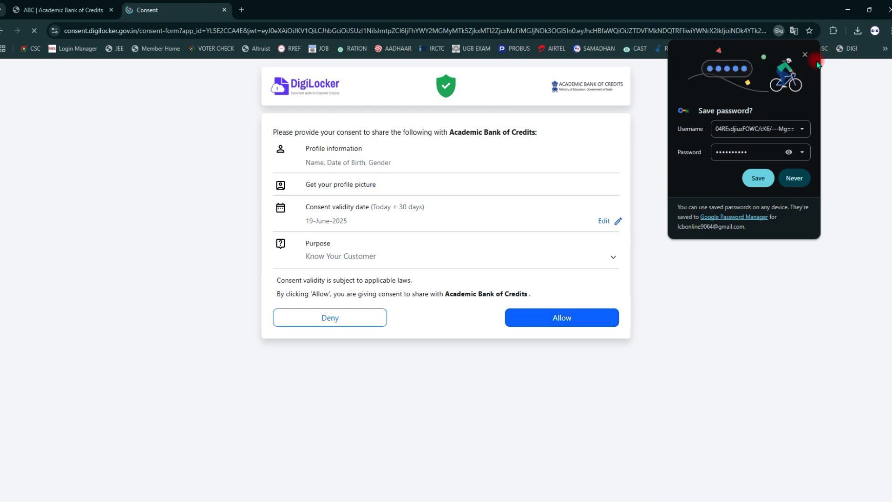
left_click(806, 54)
left_click(565, 318)
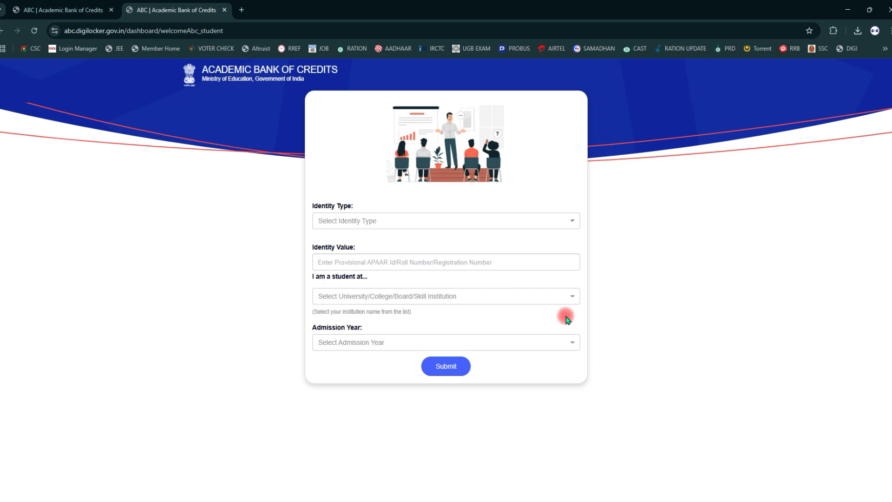
Choose New Admission as identity type, then search 'GOUR' and select University Of Gour Banga.
left_click(360, 224)
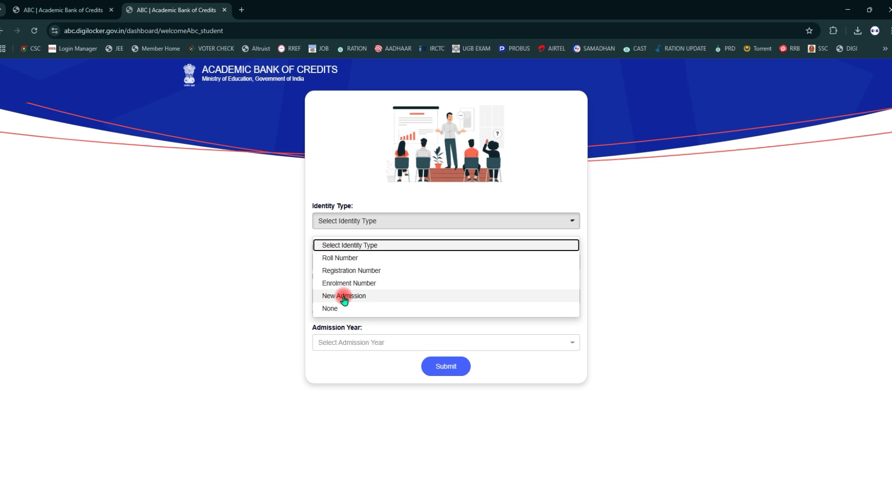
left_click(344, 300)
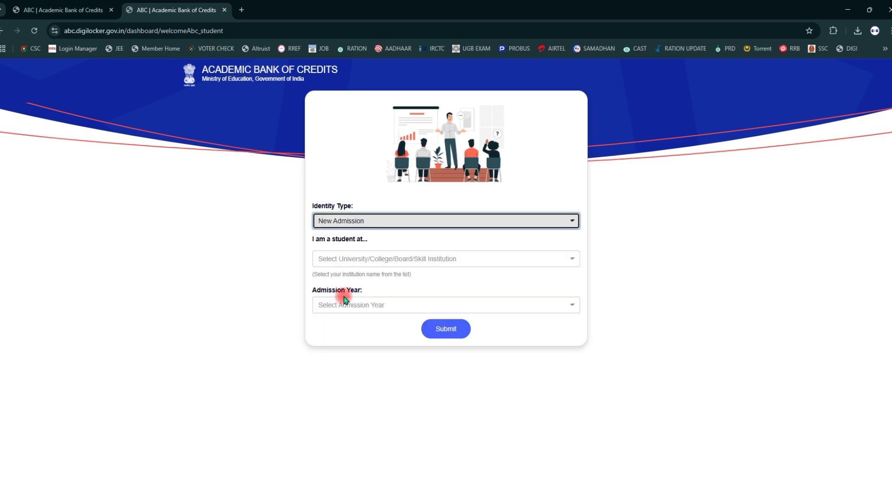
left_click(366, 258)
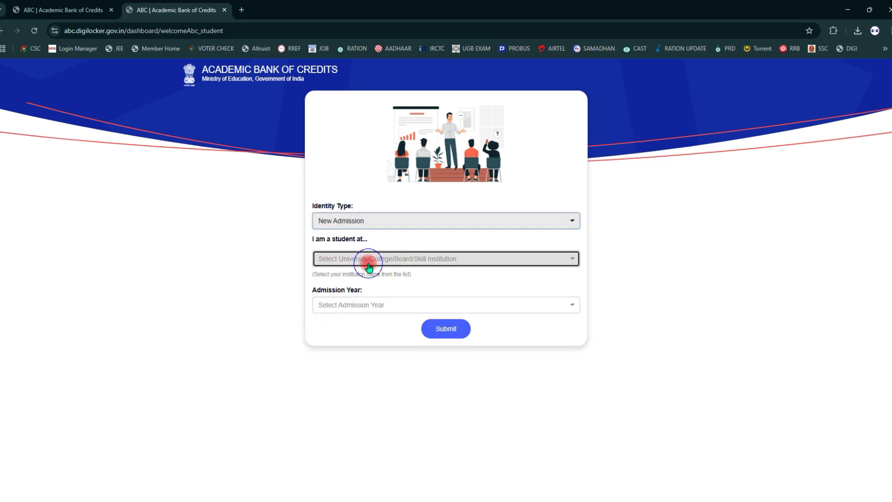
left_click(352, 288)
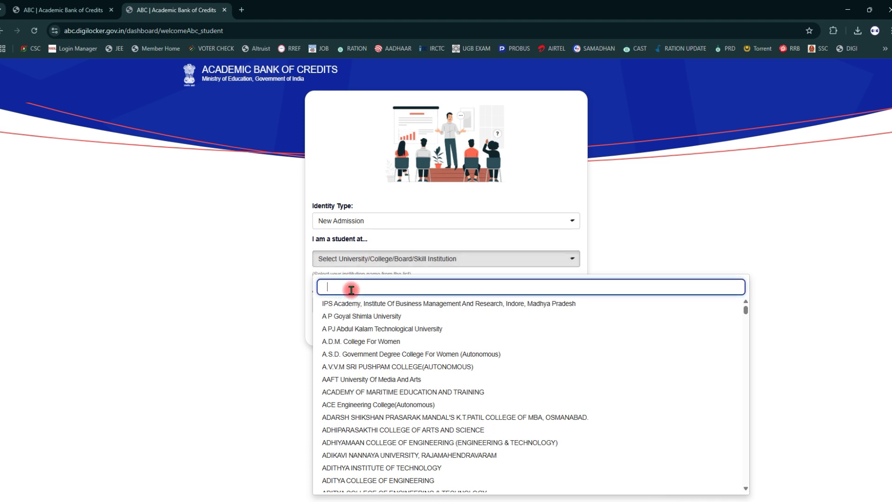
type("WES")
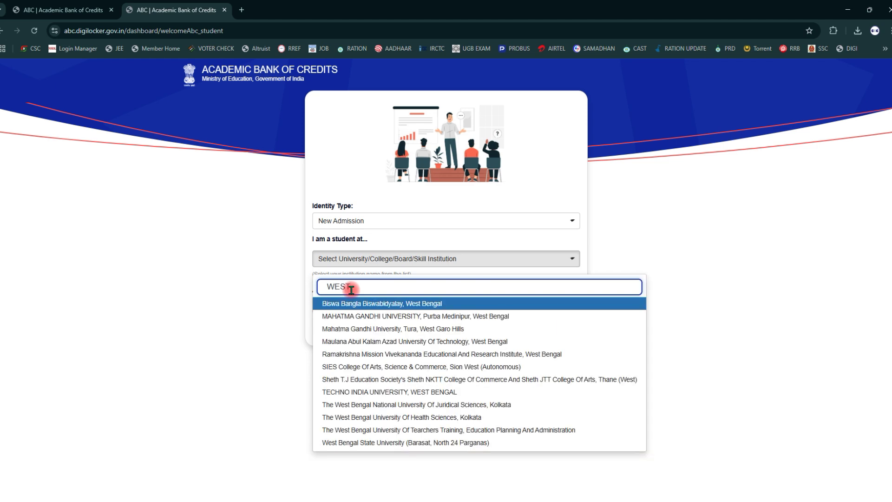
type("T")
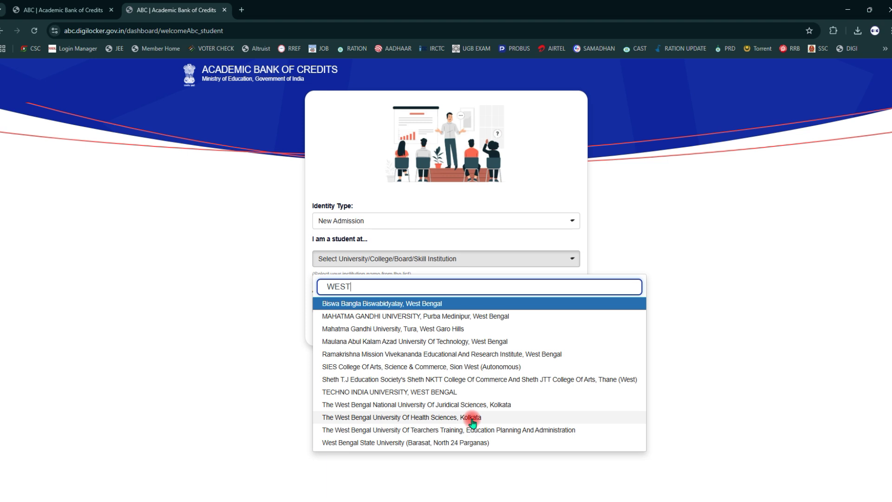
key("BackSpace")
key("BackSpace")
key("BackSpace")
key("BackSpace")
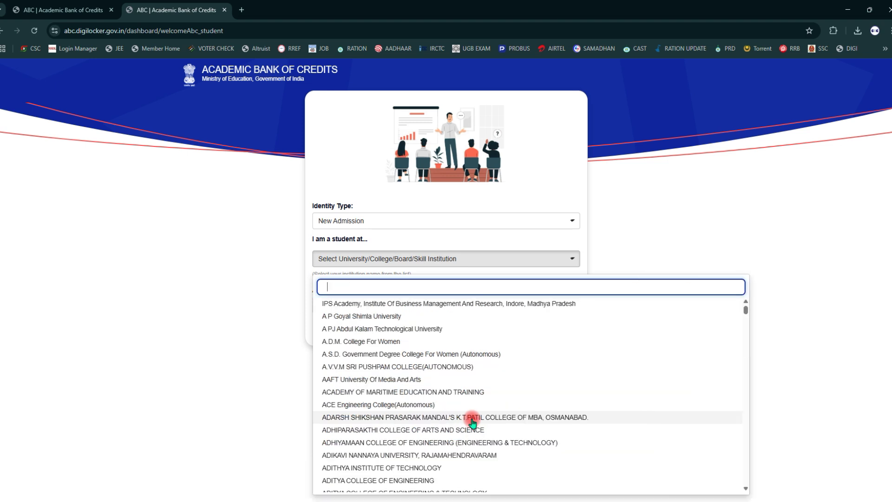
type("UN")
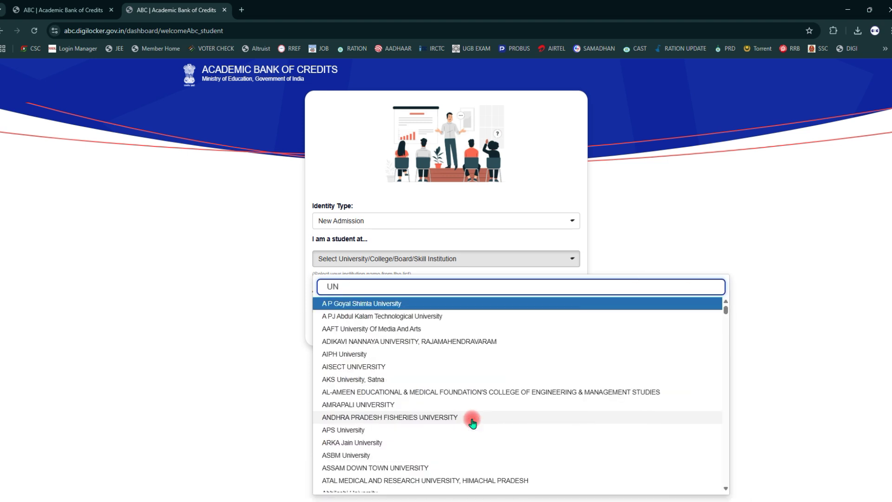
type("IVER")
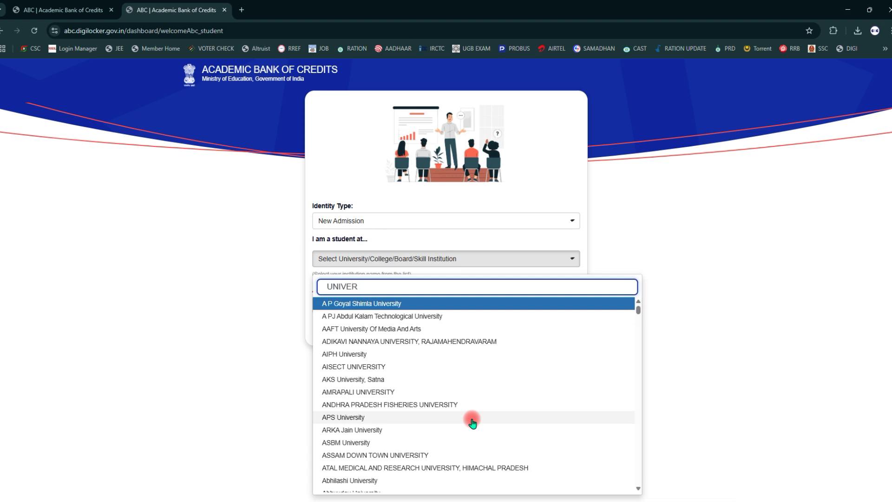
key("BackSpace")
key("BackSpace")
key("BackSpace")
key("BackSpace")
key("BackSpace")
key("BackSpace")
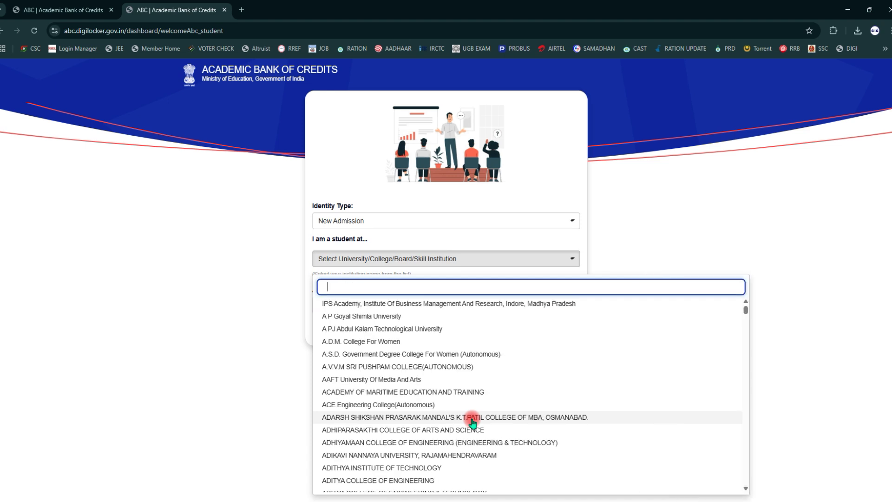
type("GOUR")
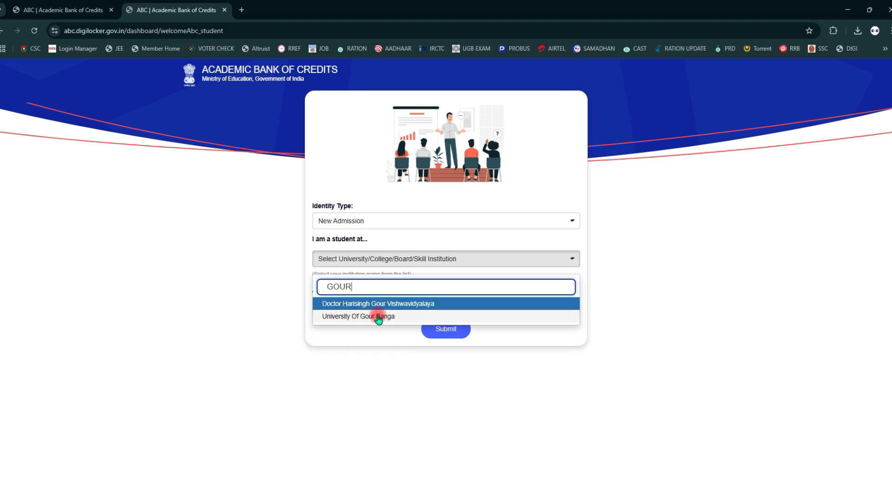
left_click(359, 316)
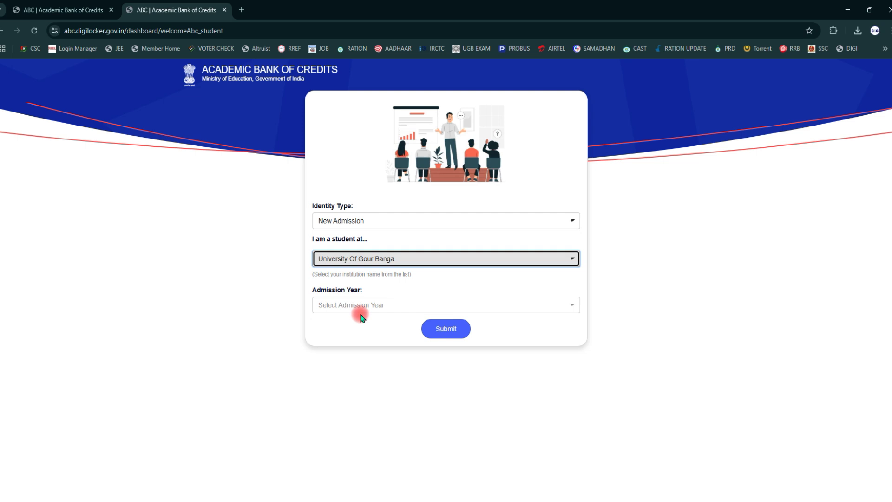
left_click(359, 307)
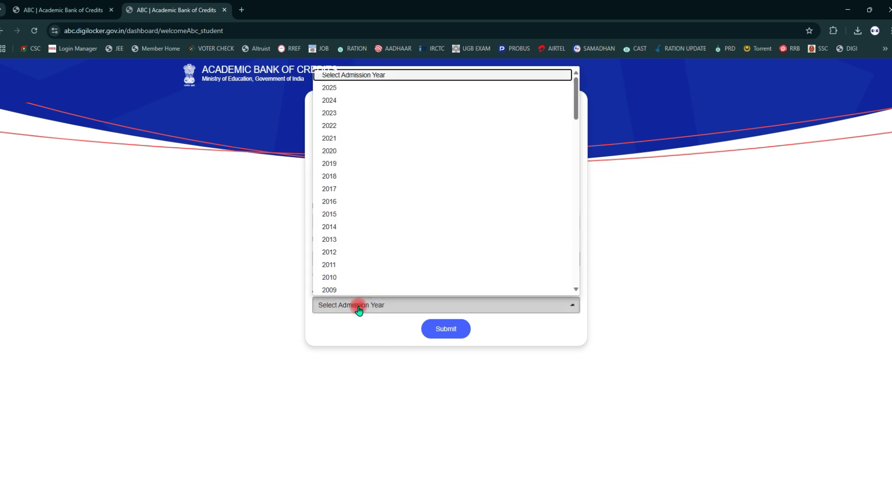
Select 2025 as the admission year and submit the student details form.
left_click(338, 89)
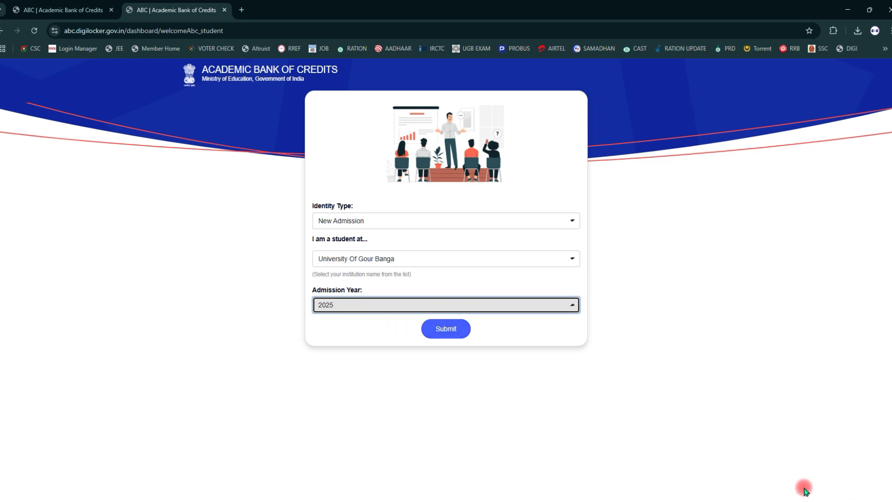
left_click_drag(407, 314, 496, 344)
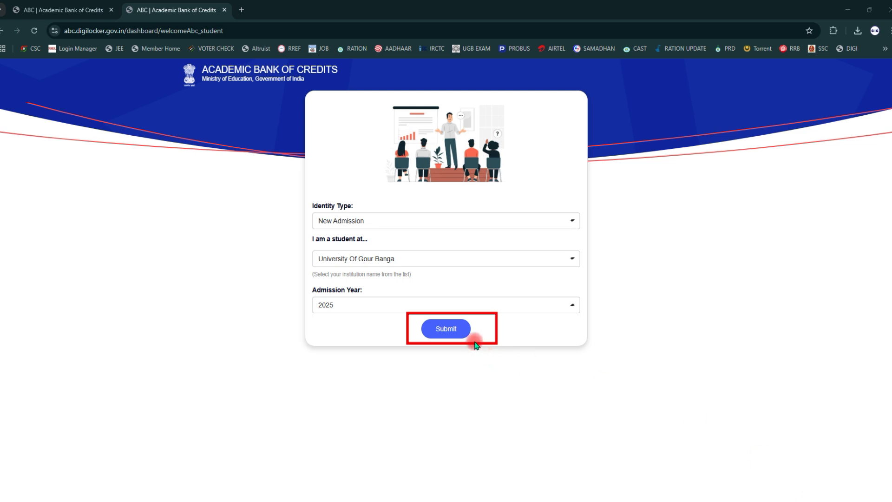
left_click(447, 329)
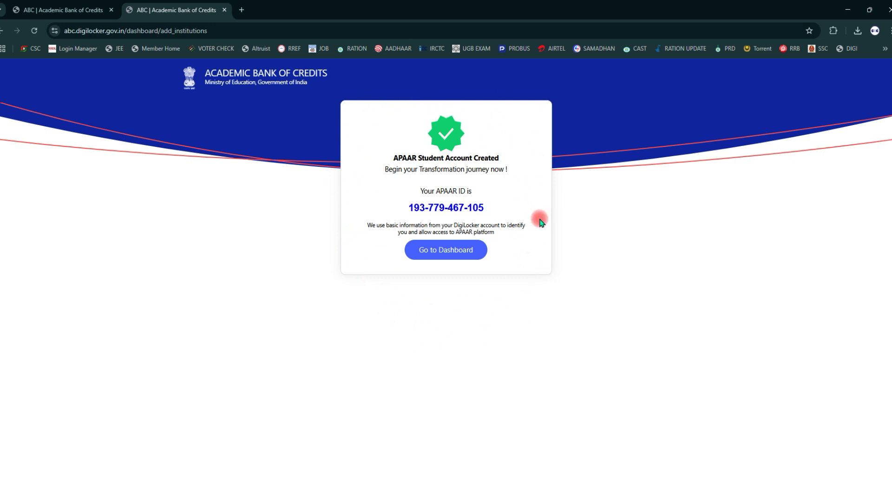
left_click(804, 499)
left_click(777, 443)
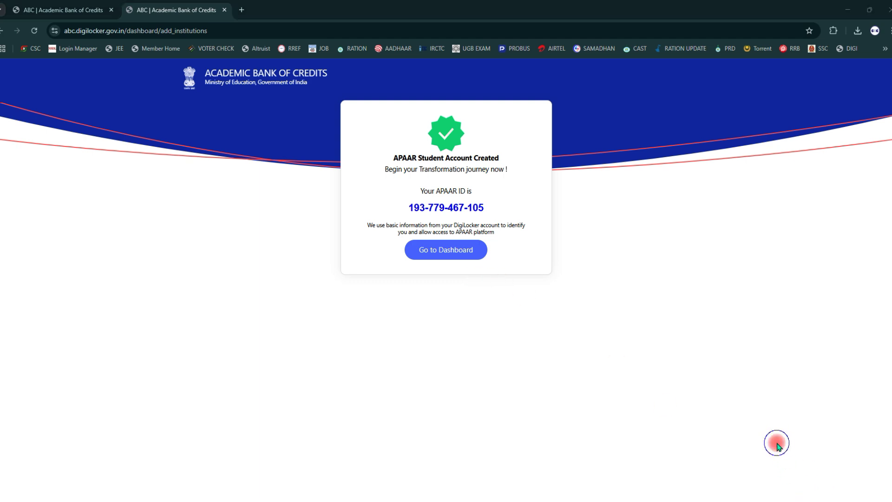
mouse_move(335, 92)
left_mouse_down()
mouse_move(354, 173)
mouse_move(504, 281)
mouse_move(558, 290)
left_mouse_up()
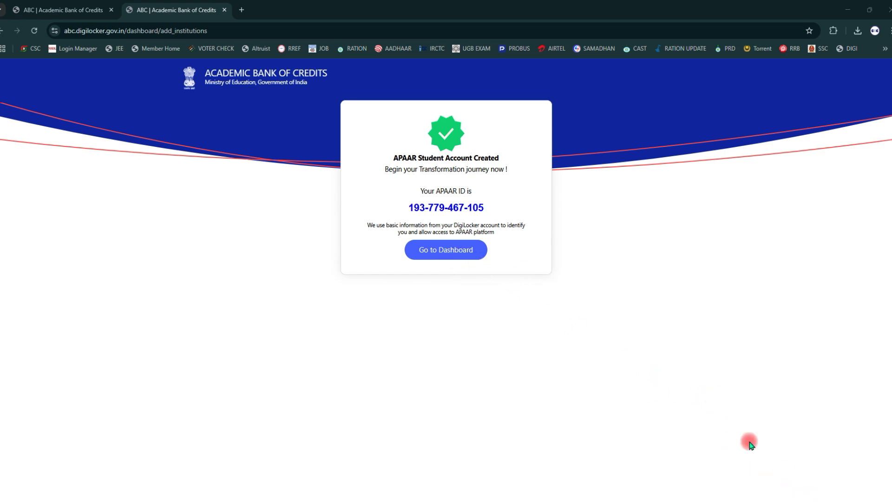
Open the student dashboard to view the new APAAR ID card, then log out.
left_click(438, 260)
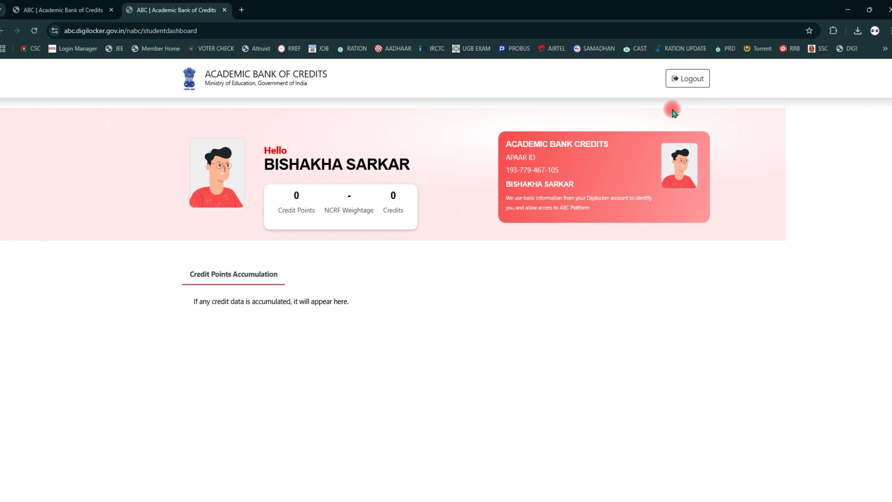
left_click(687, 80)
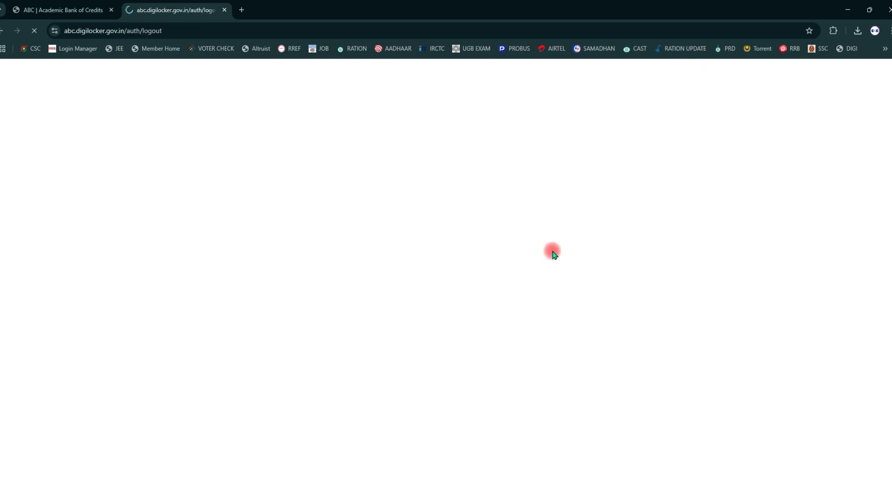